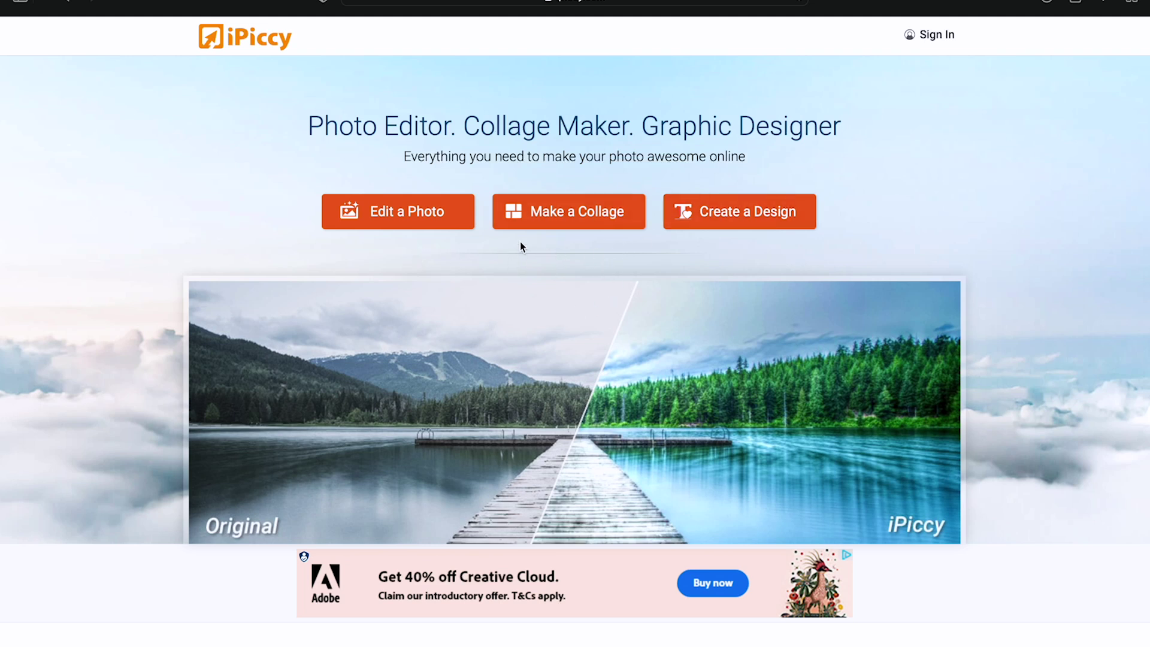
Step: Open iPiccy's photo editor with the Edit a Photo button on the home page
click(400, 226)
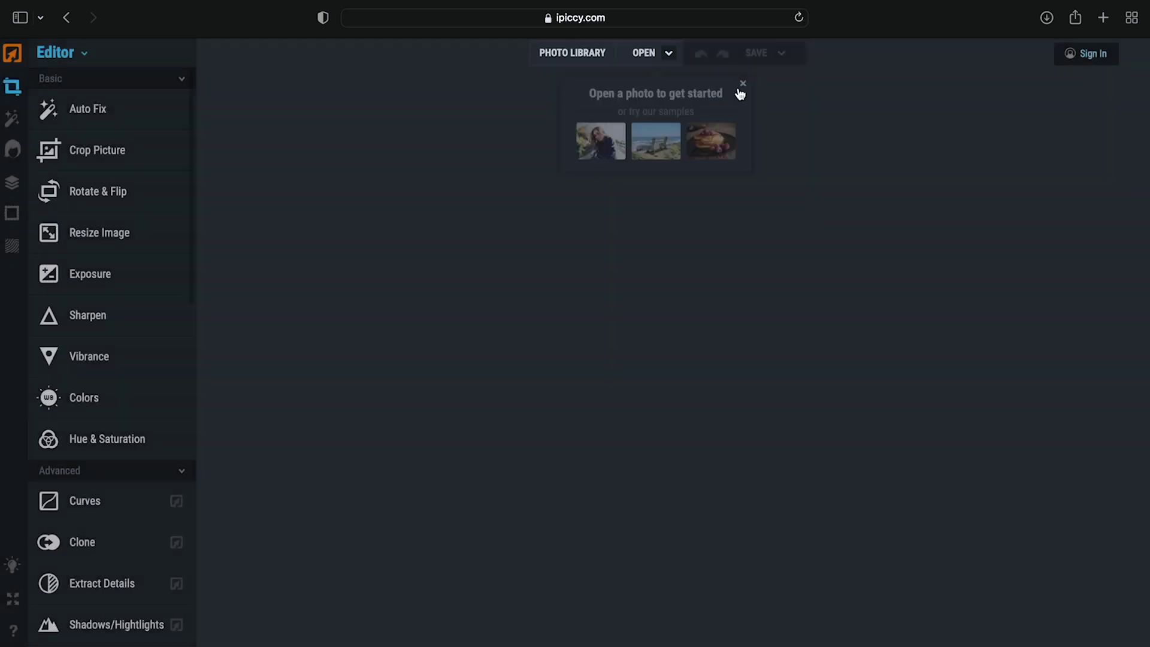
Step: Load the candle photo DSC01302.JPG from Downloads into iPiccy
click(743, 84)
click(644, 53)
scroll(701, 357, down, 5)
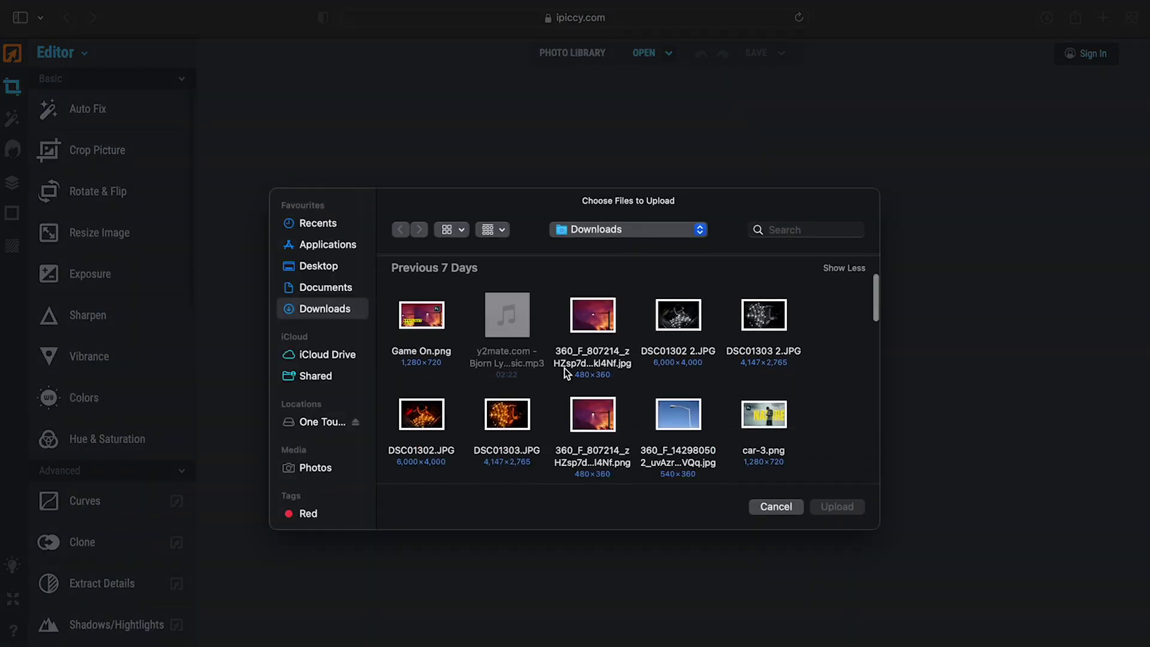
click(432, 419)
click(836, 505)
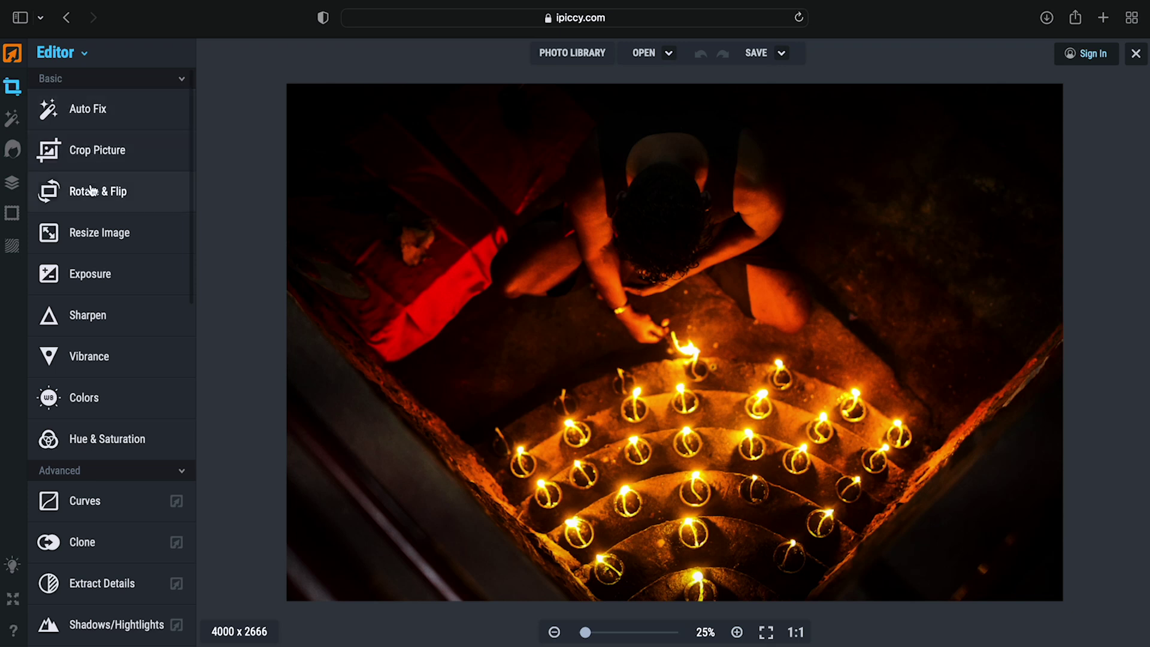
Step: Preview the Auto Fix Light & Tint correction on the lamp photo
scroll(90, 310, down, 3)
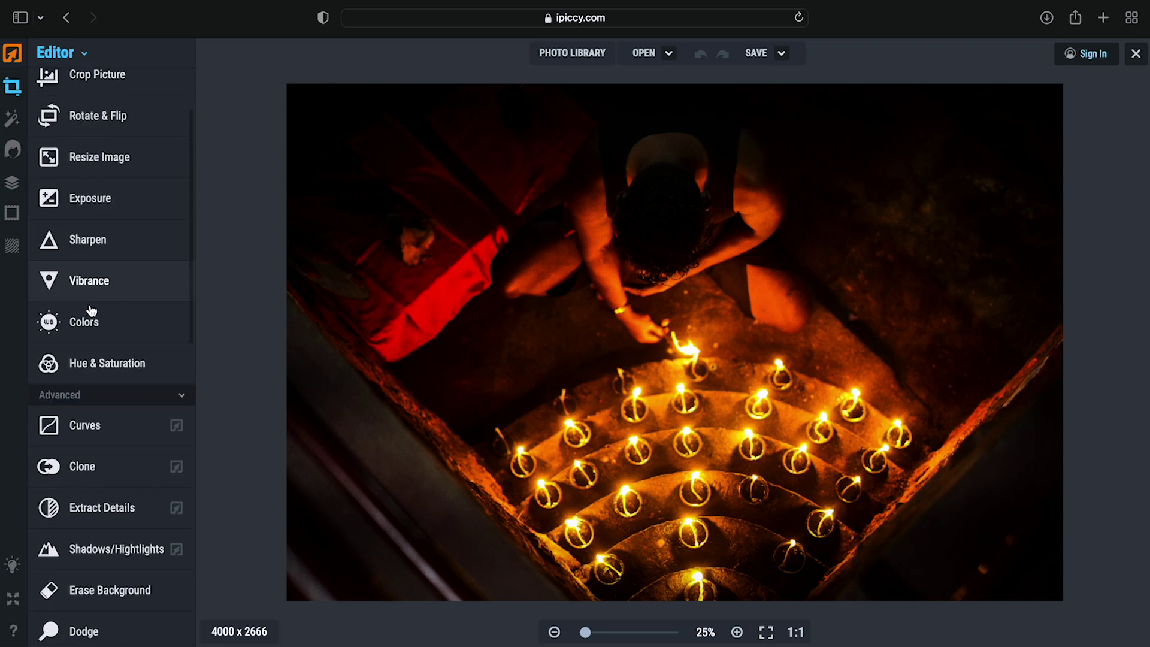
scroll(87, 270, up, 3)
click(90, 127)
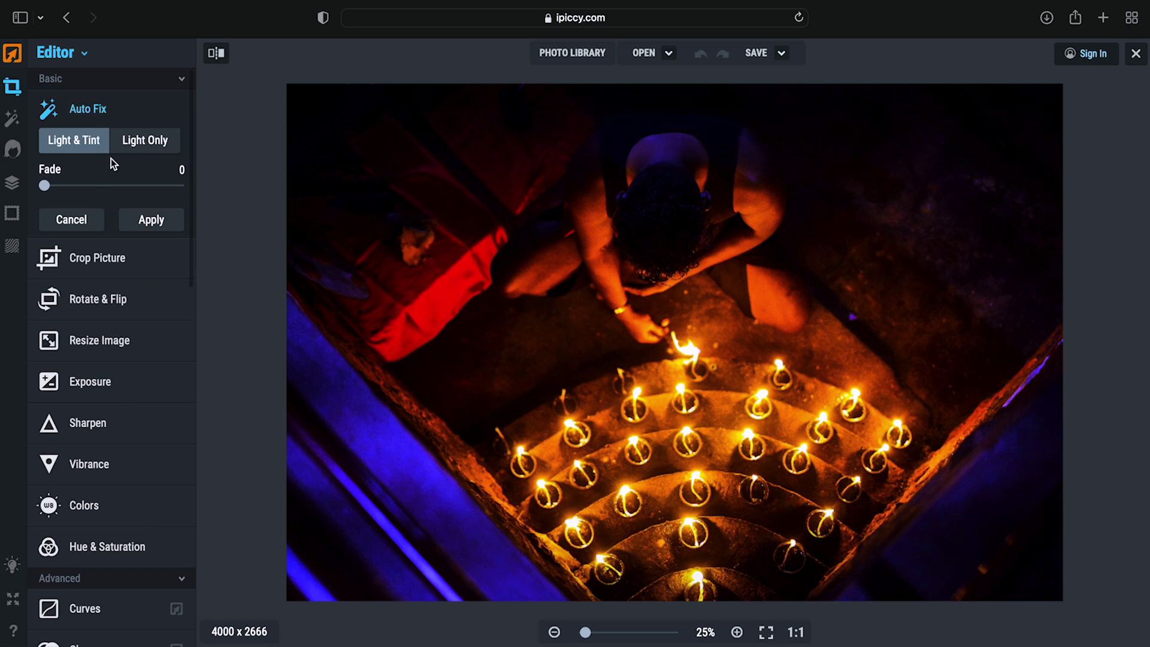
Step: Switch Auto Fix between Light Only and Light & Tint several times, then cancel the fix
click(145, 149)
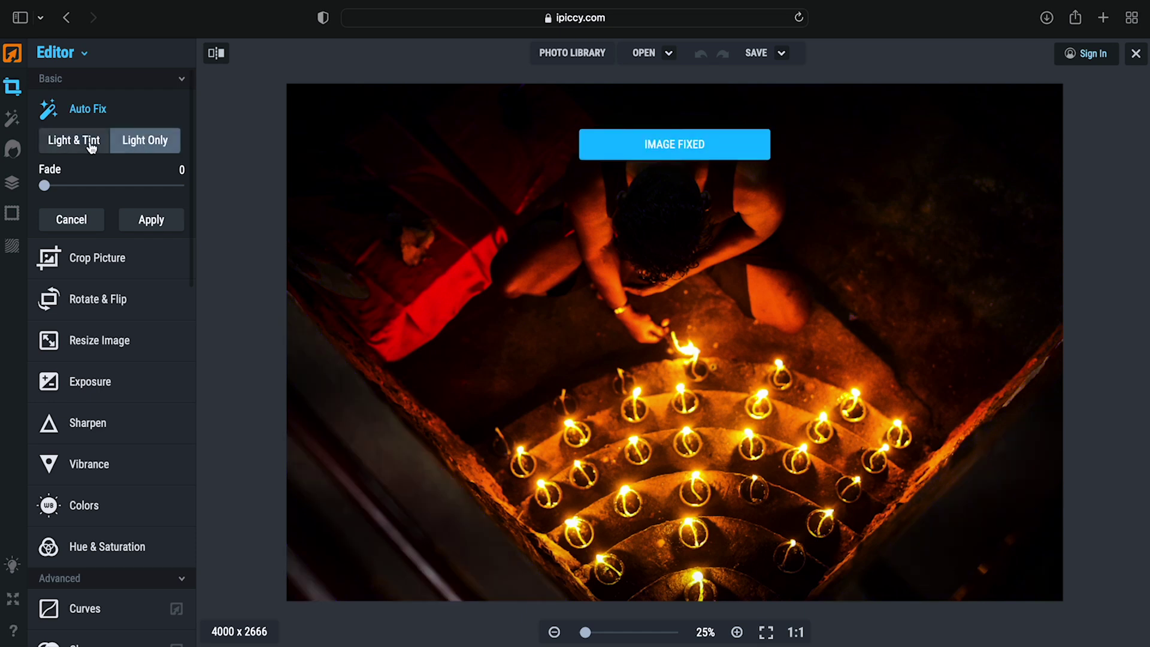
click(85, 145)
click(127, 142)
click(88, 149)
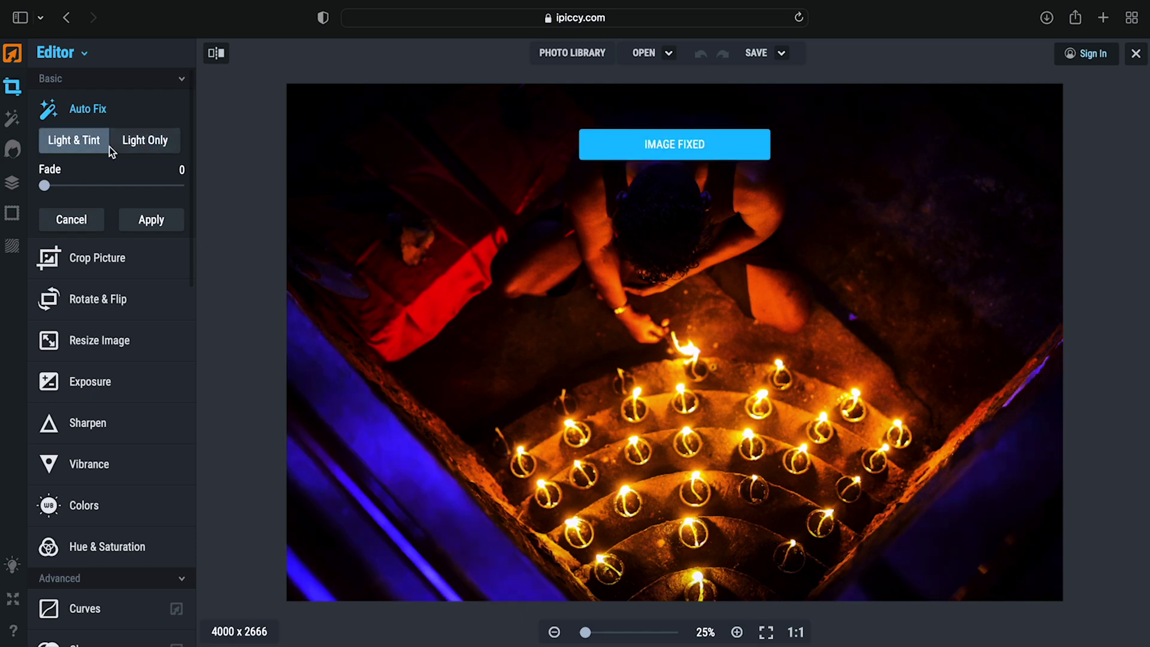
click(134, 148)
click(72, 220)
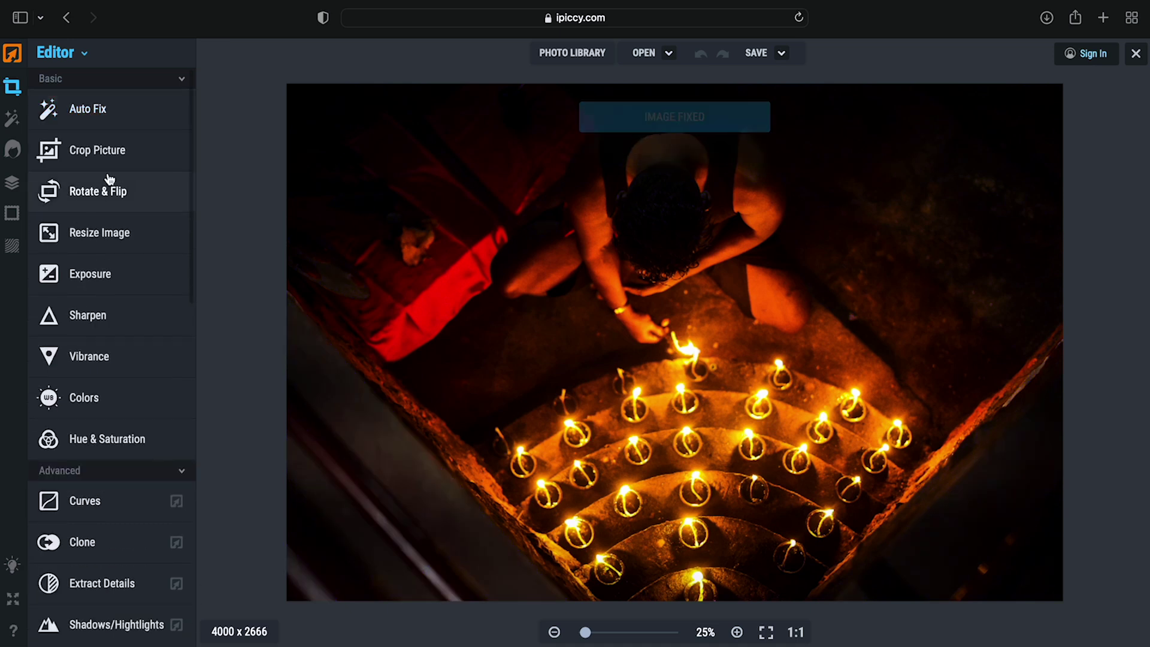
Step: Start a 3000 x 2000 No Fixed Proportion crop, then toggle the editor theme, ending dark
click(119, 152)
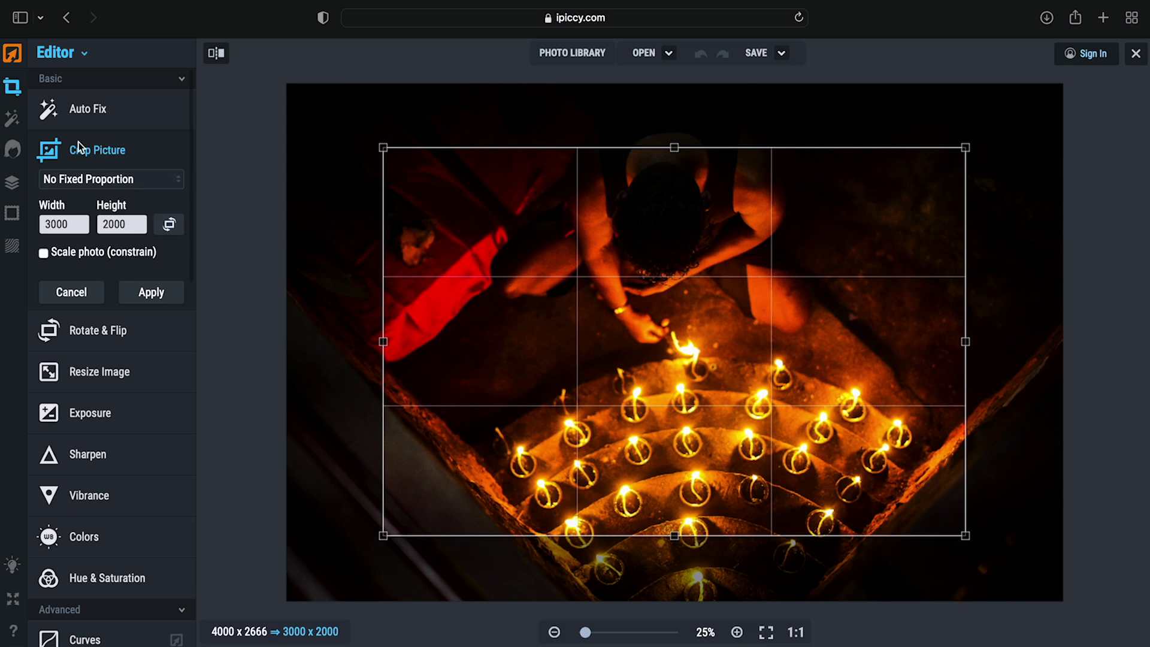
scroll(118, 361, down, 3)
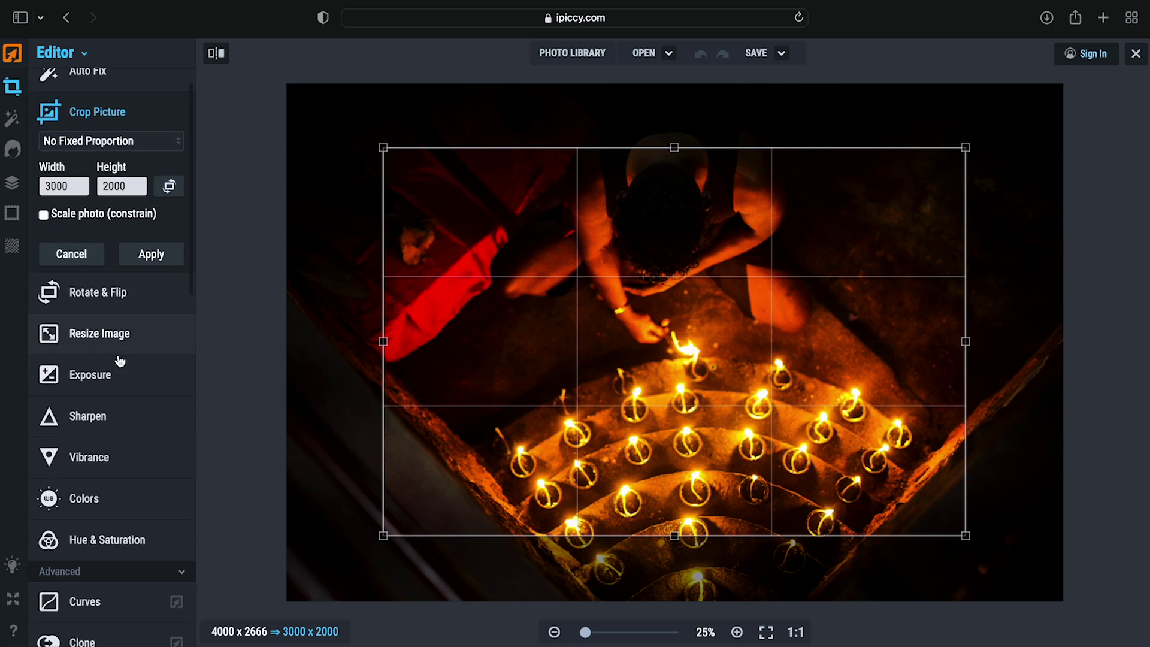
click(10, 566)
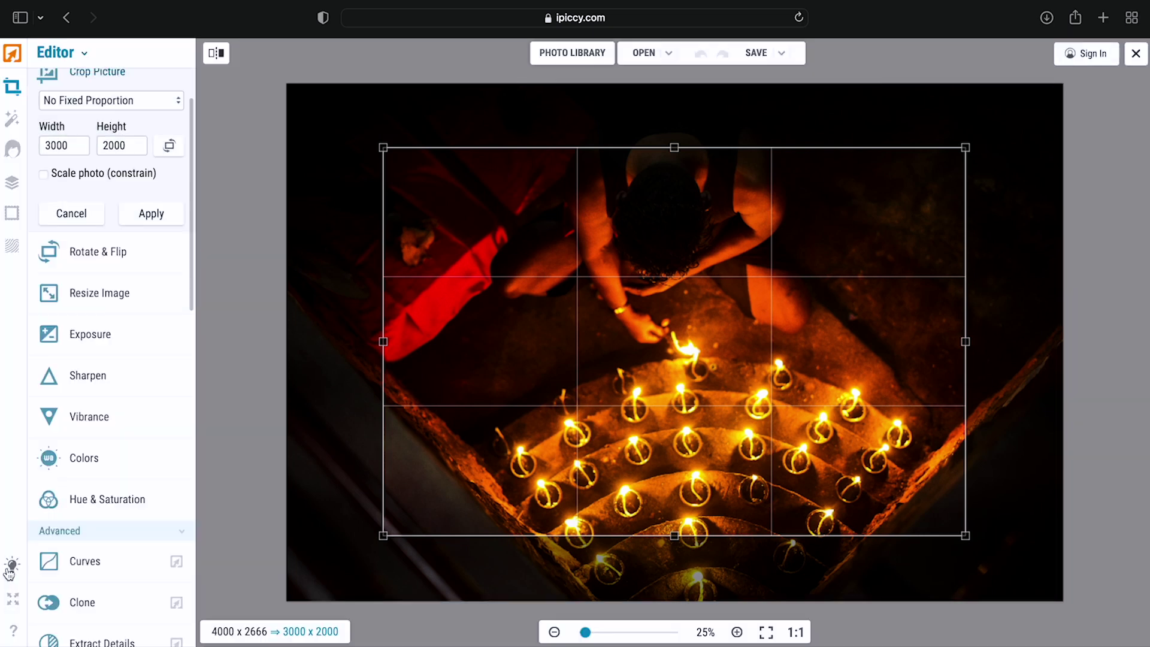
click(10, 566)
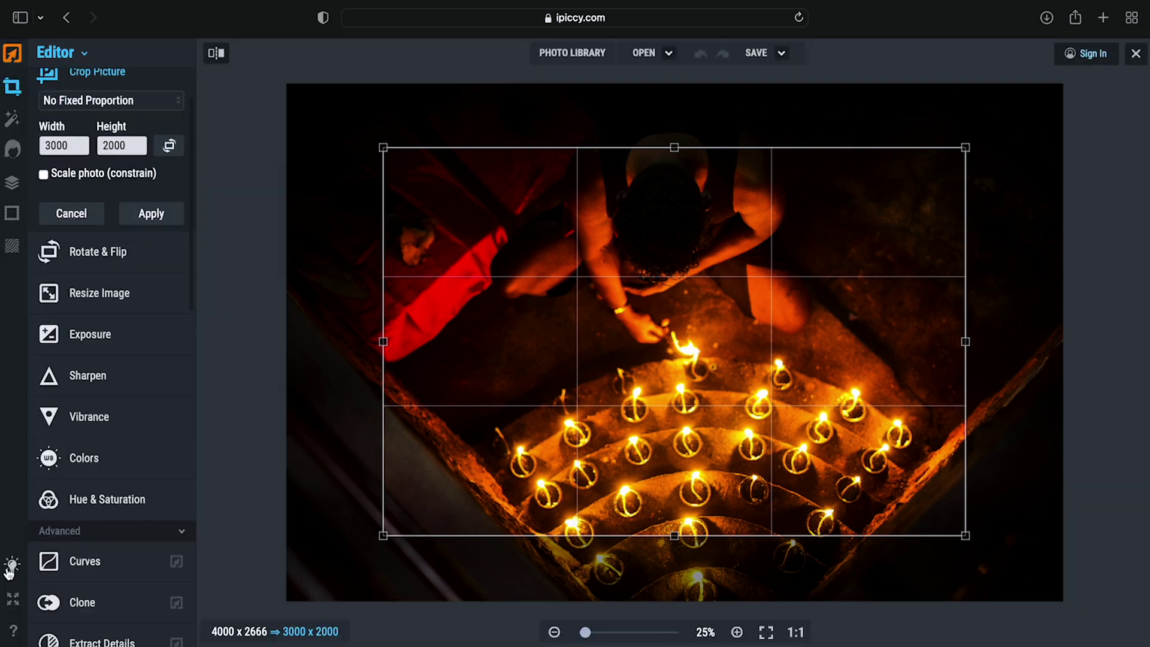
click(10, 566)
click(11, 566)
Step: Drop the pending crop and browse Curves, Hue & Saturation, Colors, Vibrance and Sharpen
click(89, 558)
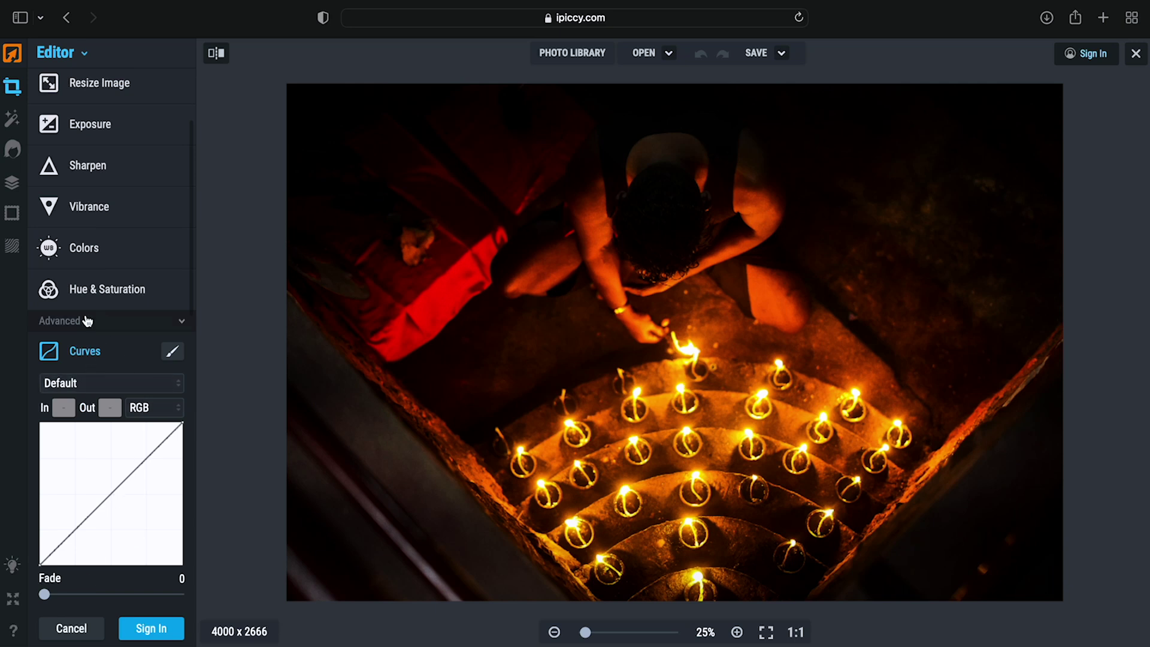
click(86, 287)
click(90, 239)
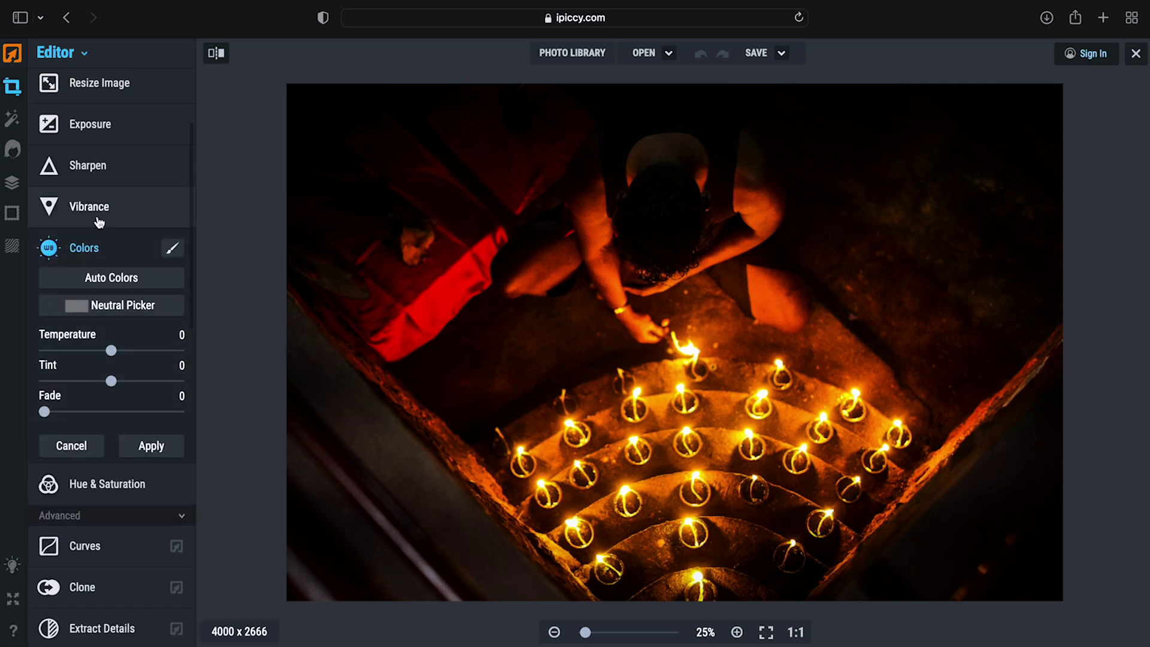
click(99, 221)
click(108, 178)
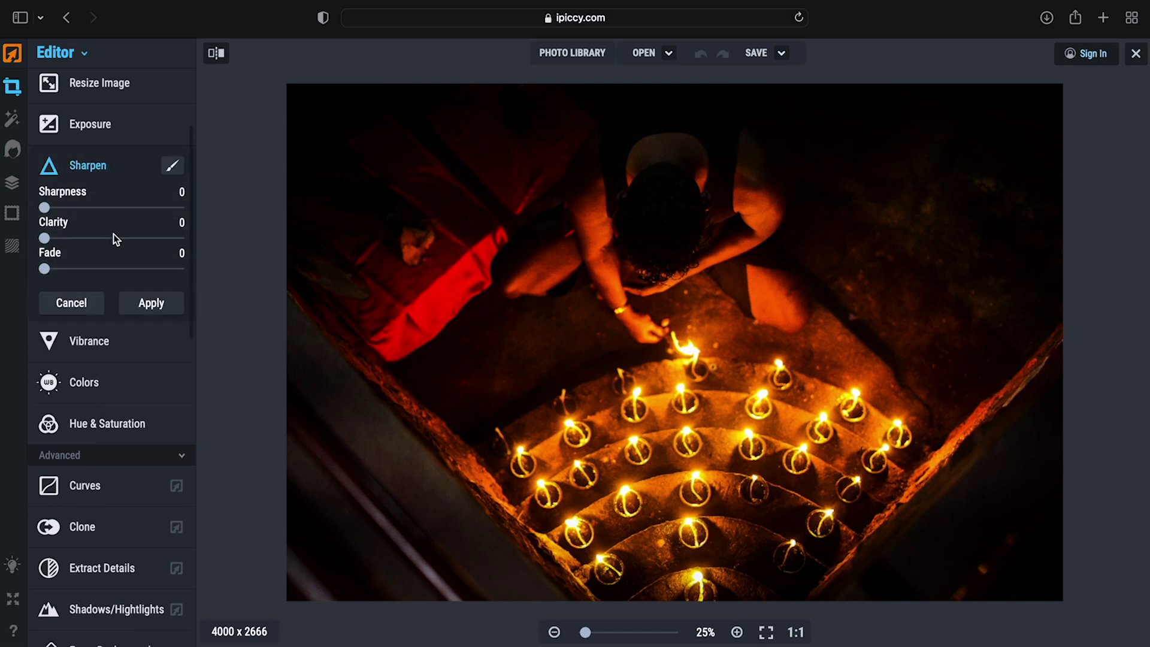
scroll(114, 236, up, 3)
Step: Set Exposure 25, Highlights 42, Shadows 29 and Contrast 22, keeping the changes when prompted
click(111, 257)
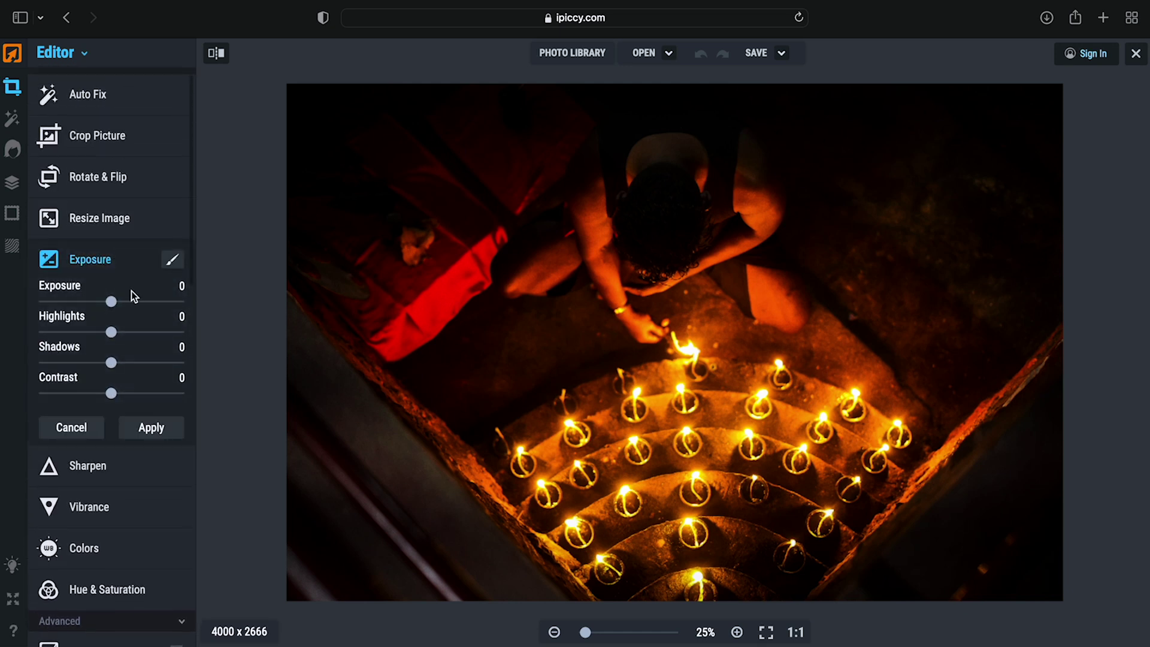
drag(111, 301, 125, 394)
scroll(84, 392, down, 3)
click(91, 391)
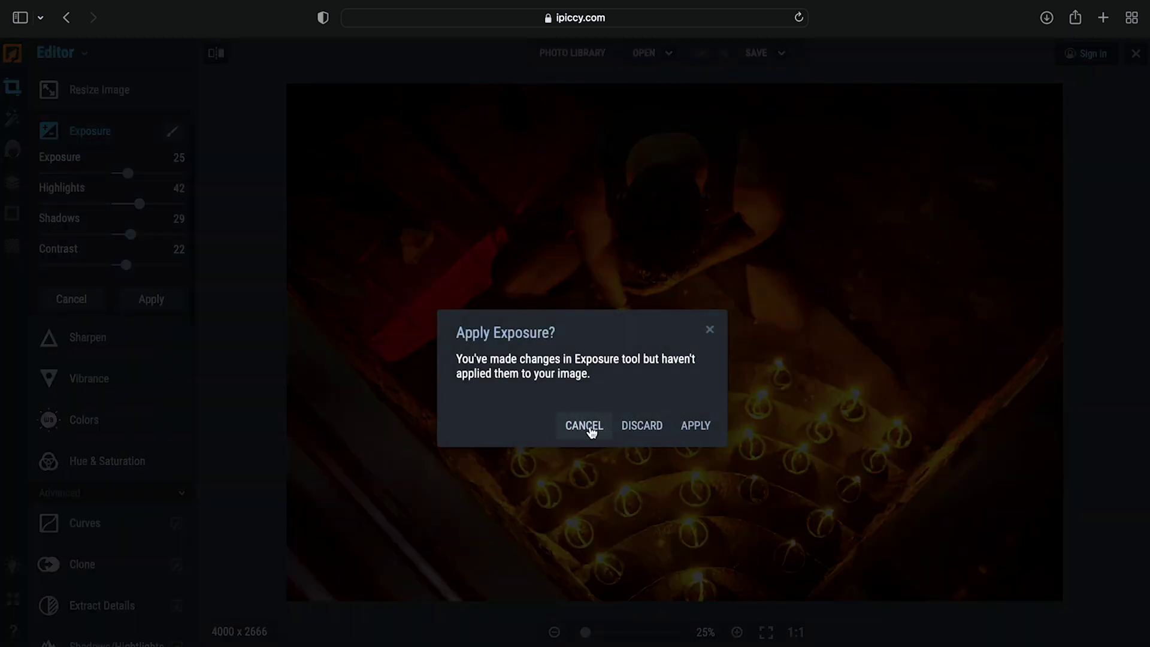
click(587, 431)
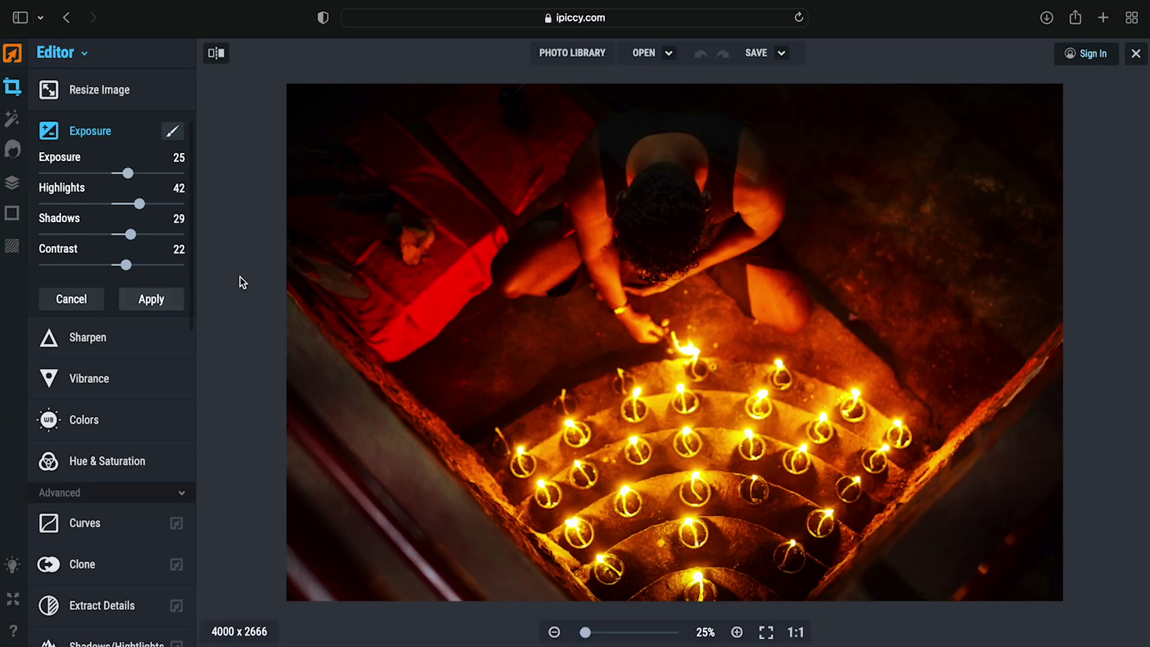
Step: Apply the exposure changes and bring up Save image for DSC01302 as .jpg at Great quality
click(146, 299)
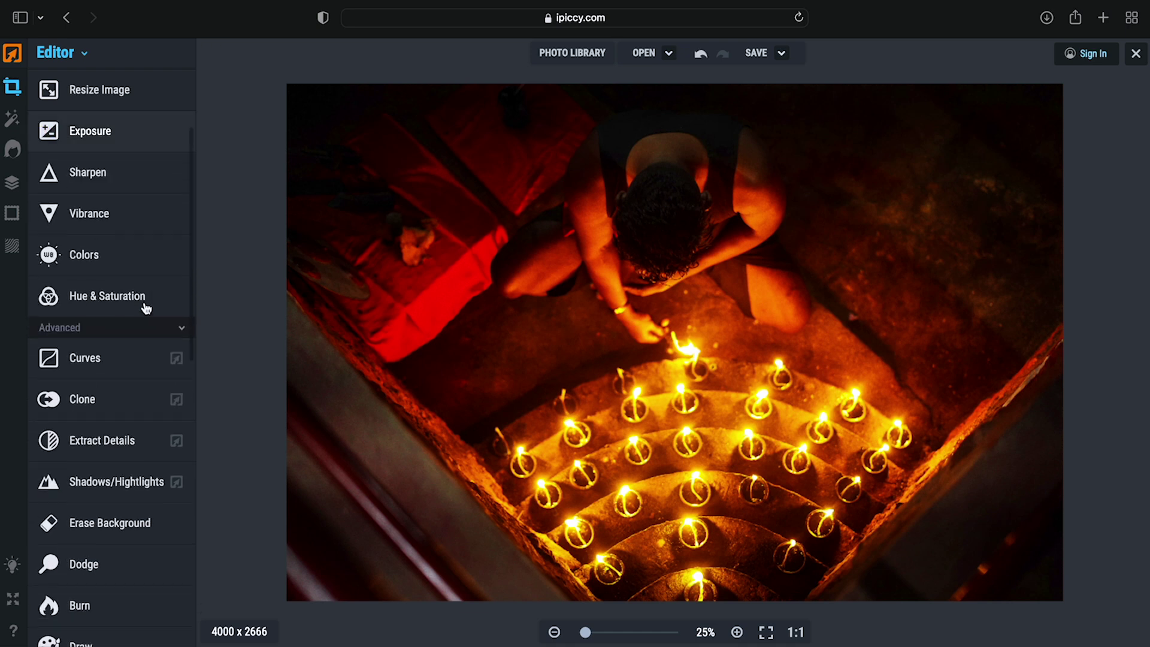
scroll(108, 270, up, 2)
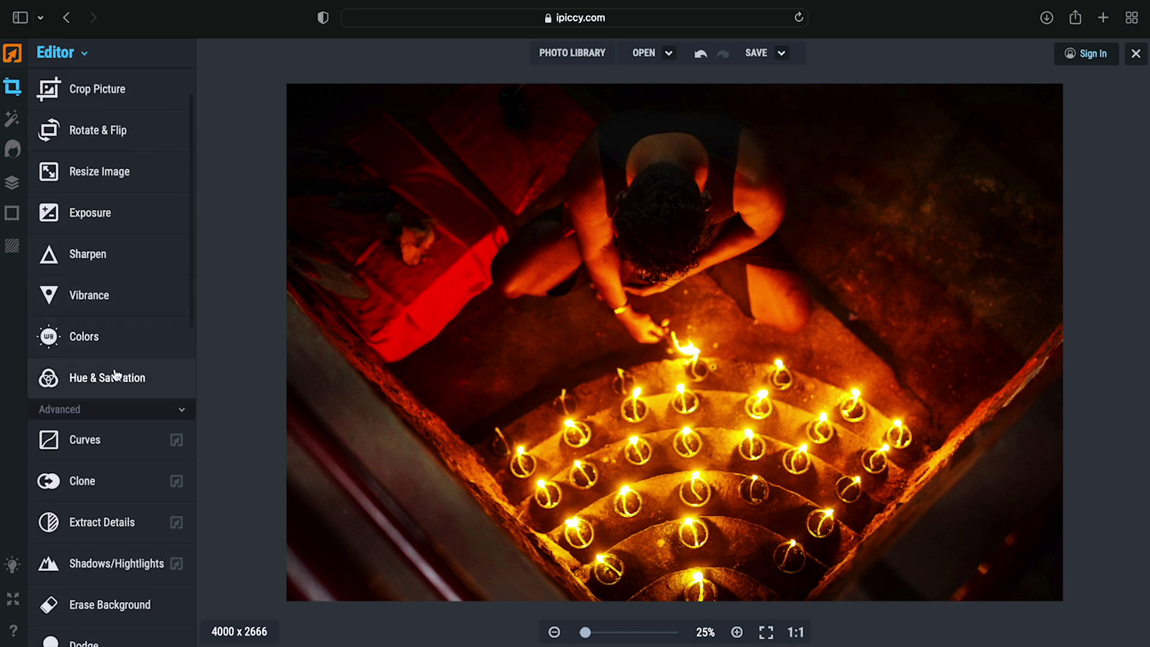
mouse_move(50, 13)
click(756, 54)
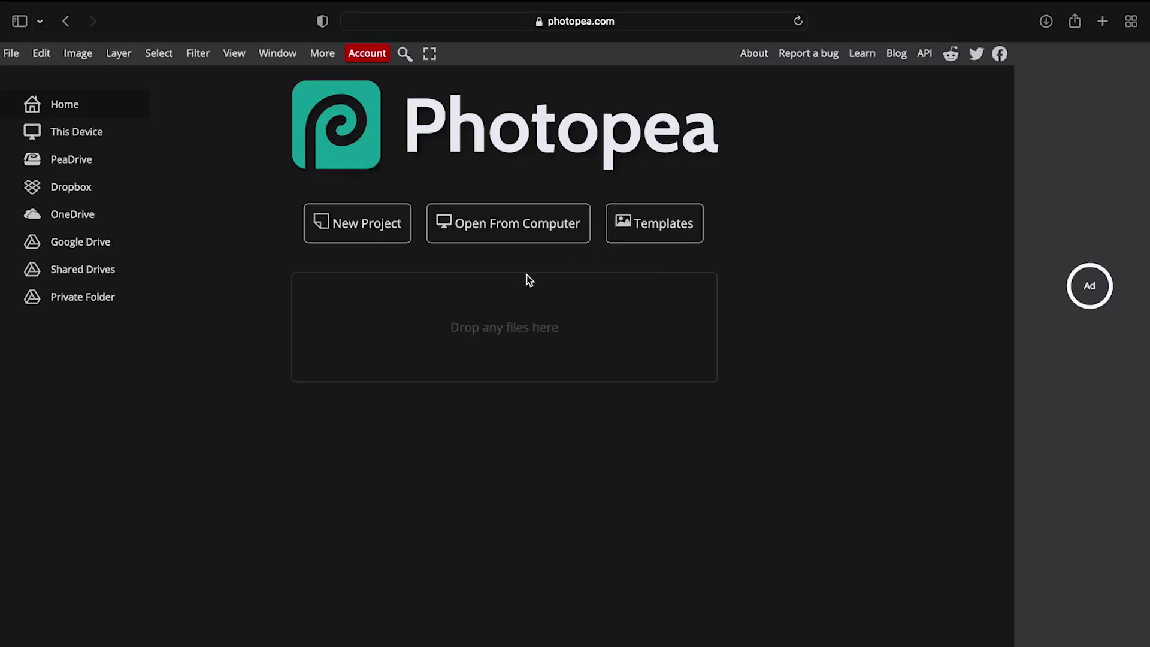
Step: Open the 360_F sunset street-lamp image from Downloads in Photopea
click(542, 230)
scroll(608, 443, down, 2)
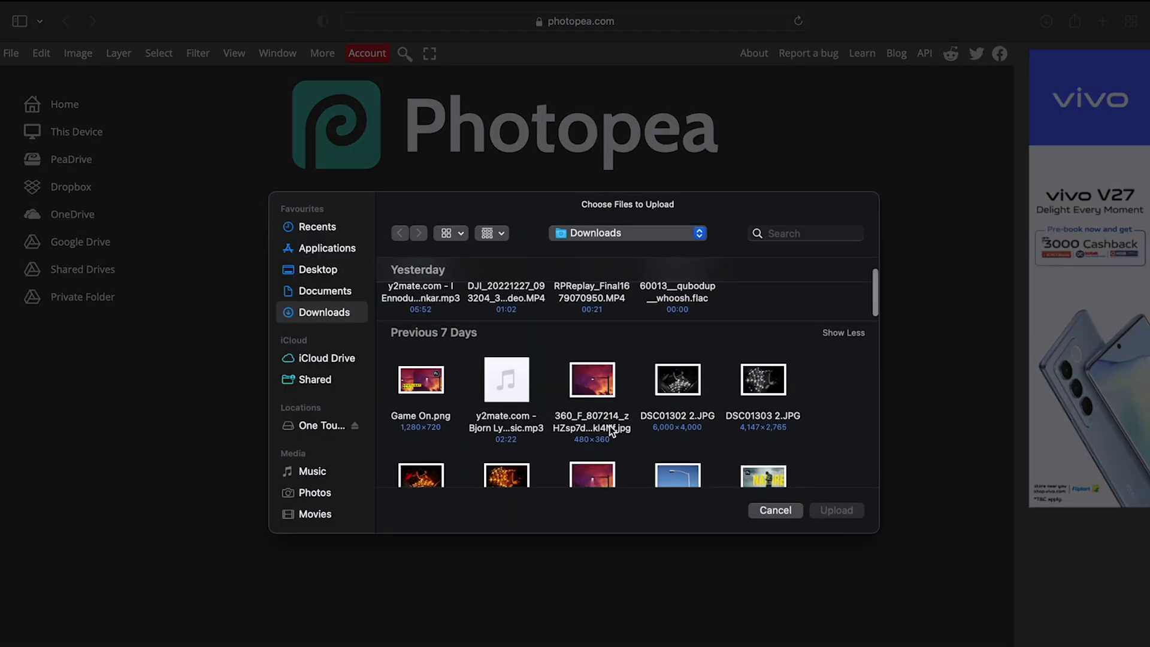
click(609, 423)
click(836, 511)
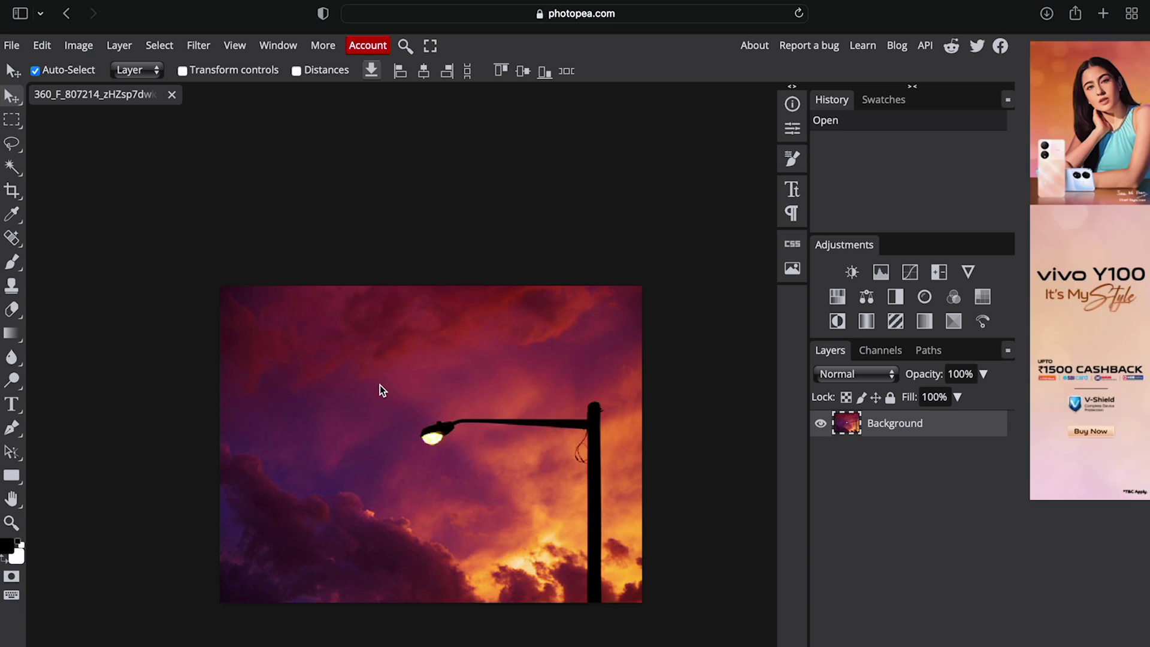
Step: Add Brightness/Contrast at 31/43, then a Black & White layer with Red set to 24
click(278, 47)
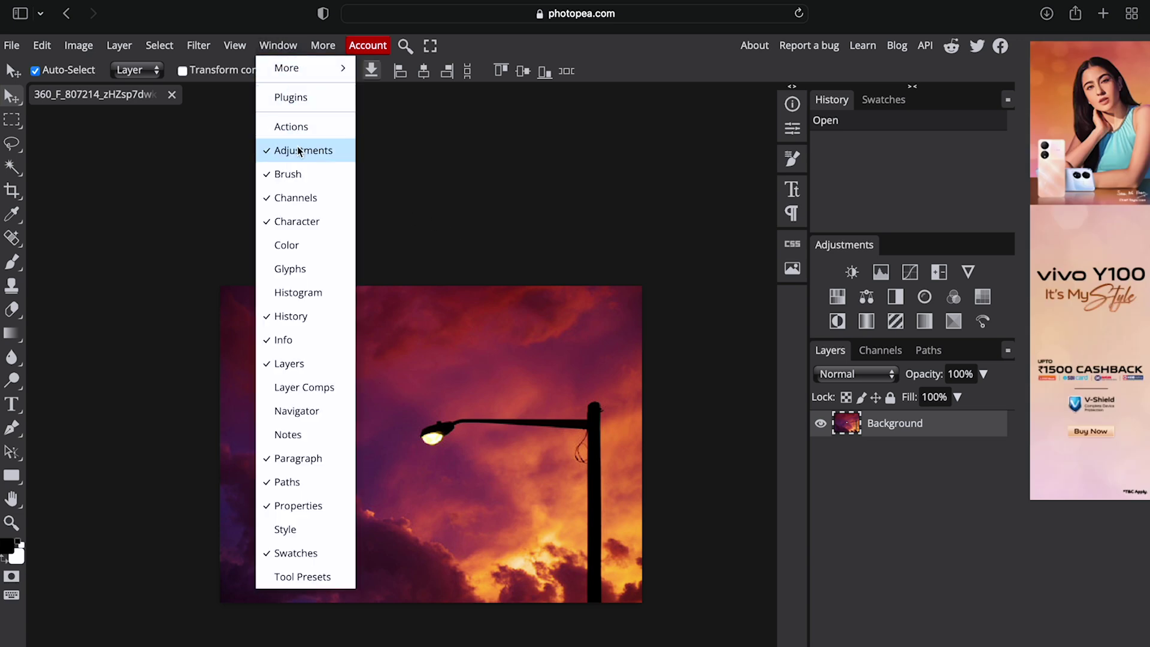
click(854, 275)
mouse_move(657, 210)
mouse_down()
mouse_move(698, 211)
mouse_move(679, 214)
mouse_up()
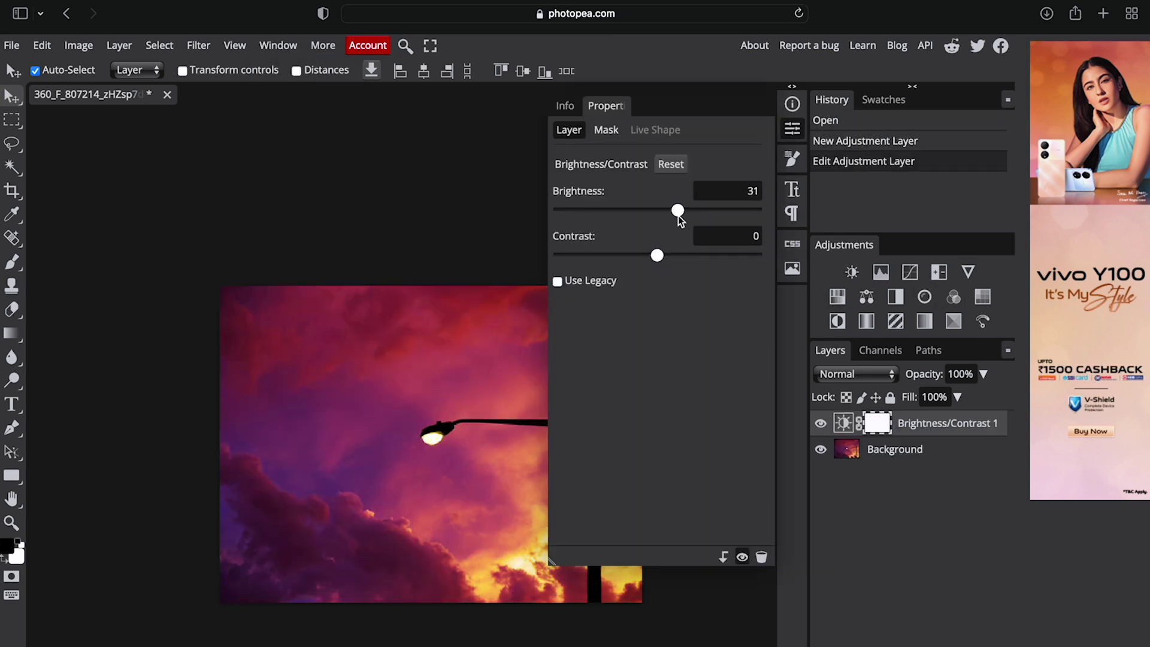
drag(659, 259, 701, 262)
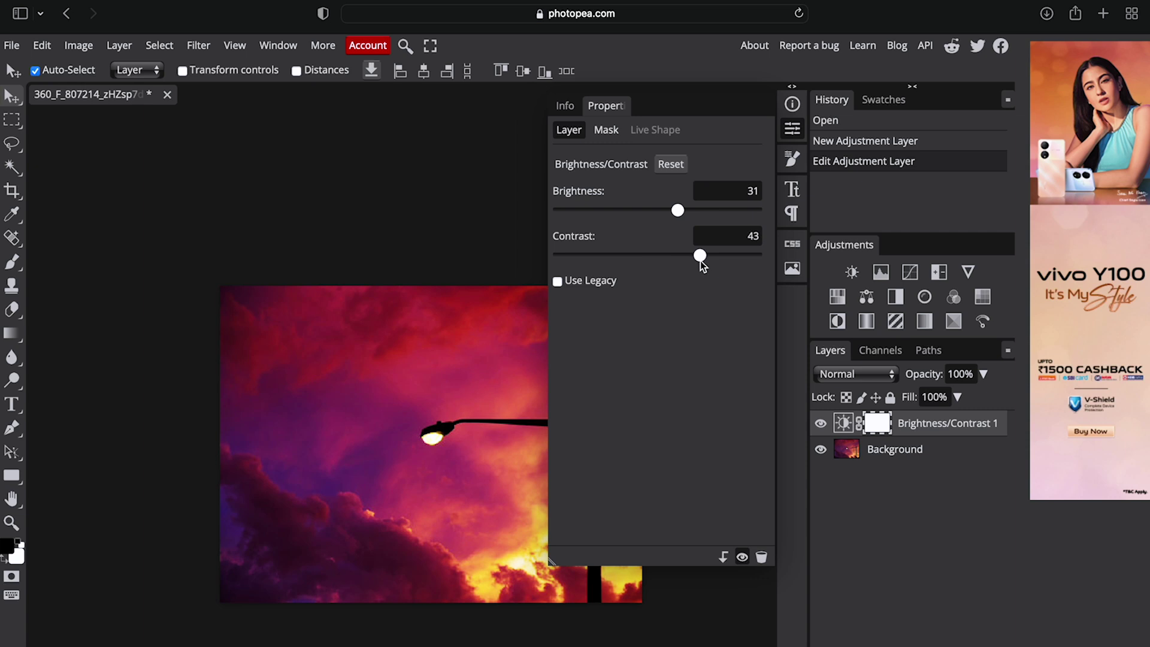
click(896, 297)
mouse_move(654, 232)
mouse_down()
mouse_move(685, 235)
mouse_move(637, 235)
mouse_move(658, 235)
mouse_move(647, 235)
mouse_up()
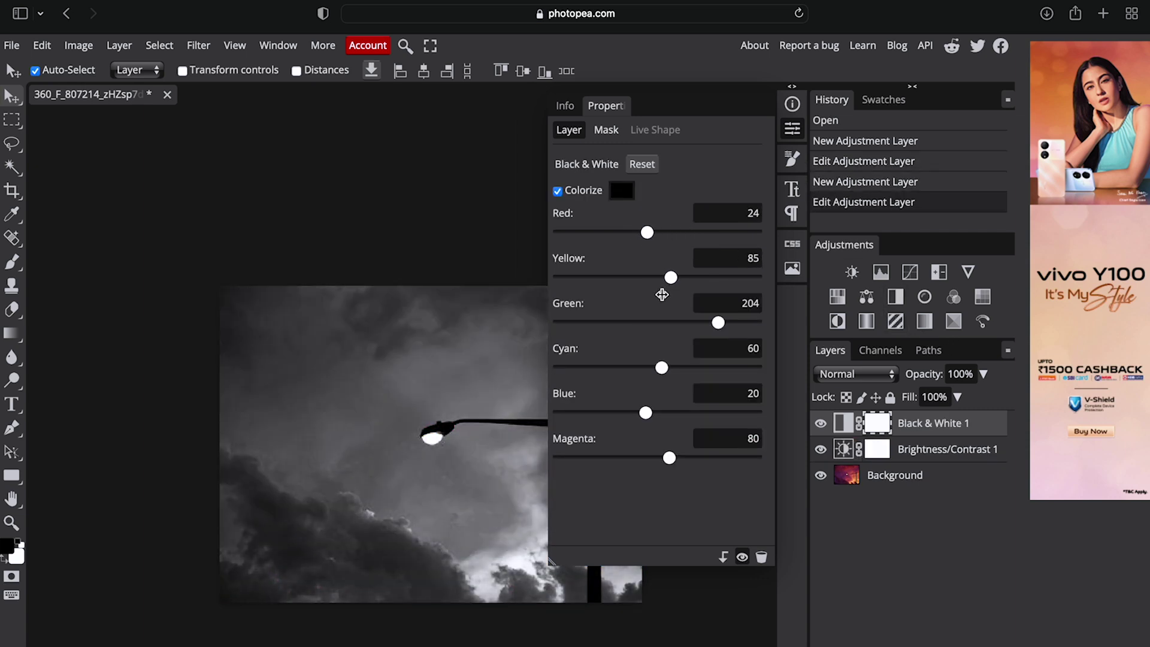
Step: Set Black & White Yellow to 41 and Green to 69, then deselect the layer and close Properties
mouse_move(671, 278)
mouse_down()
mouse_move(713, 282)
mouse_move(654, 279)
mouse_up()
mouse_move(657, 325)
mouse_down()
mouse_move(719, 322)
mouse_move(665, 322)
mouse_up()
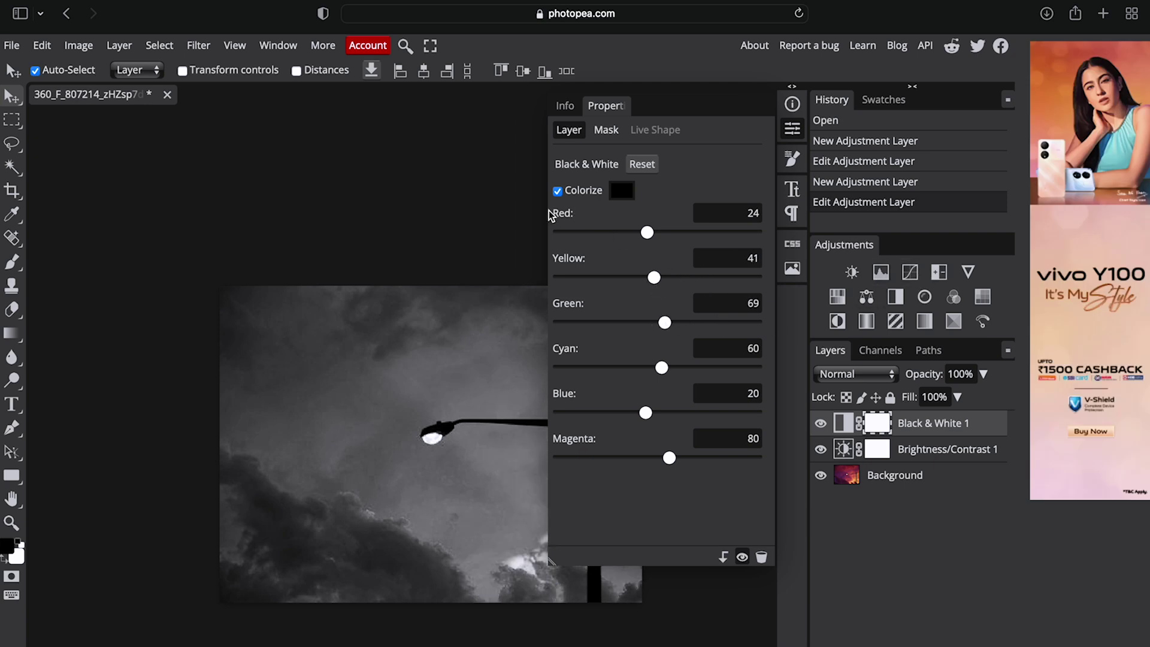
click(393, 217)
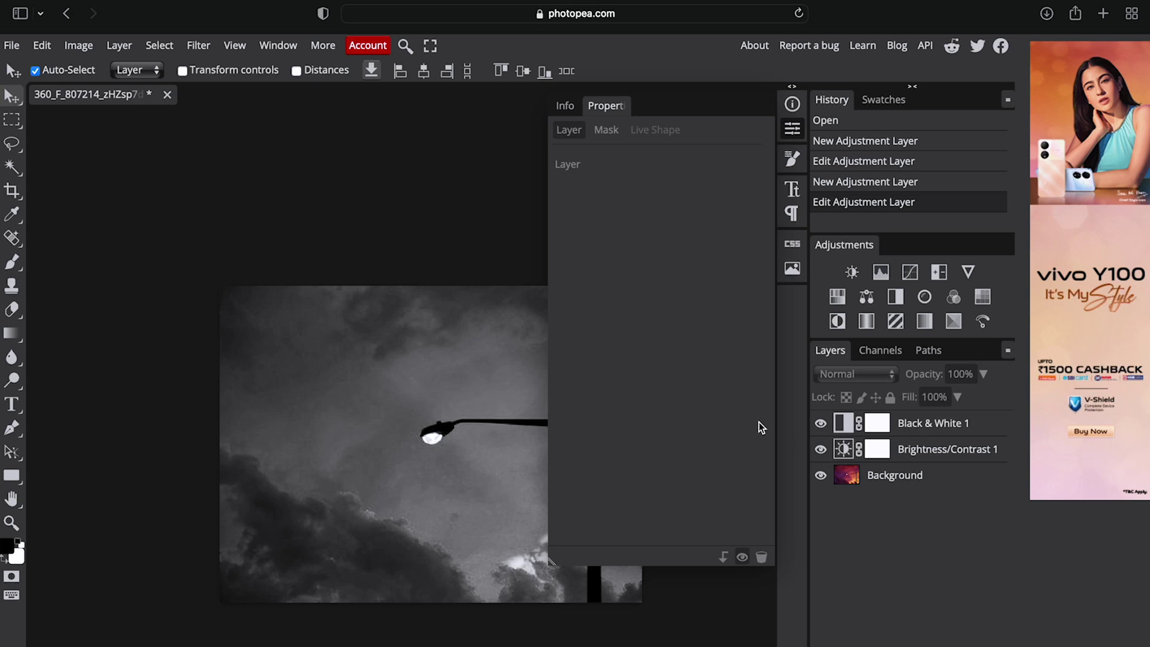
click(795, 130)
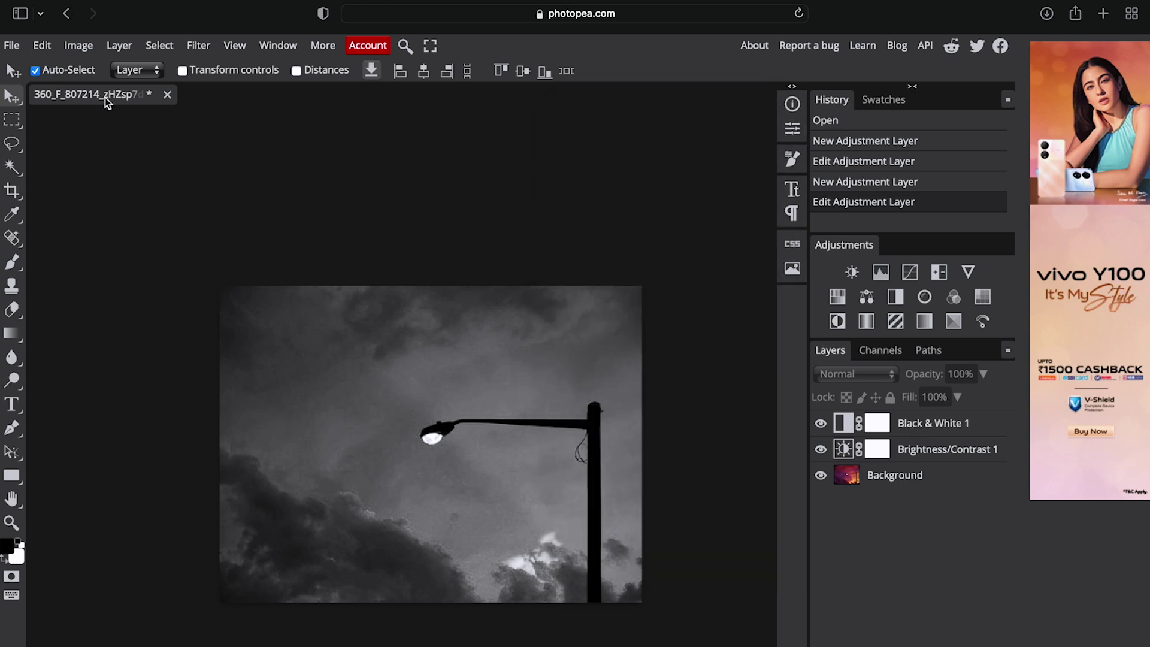
click(12, 47)
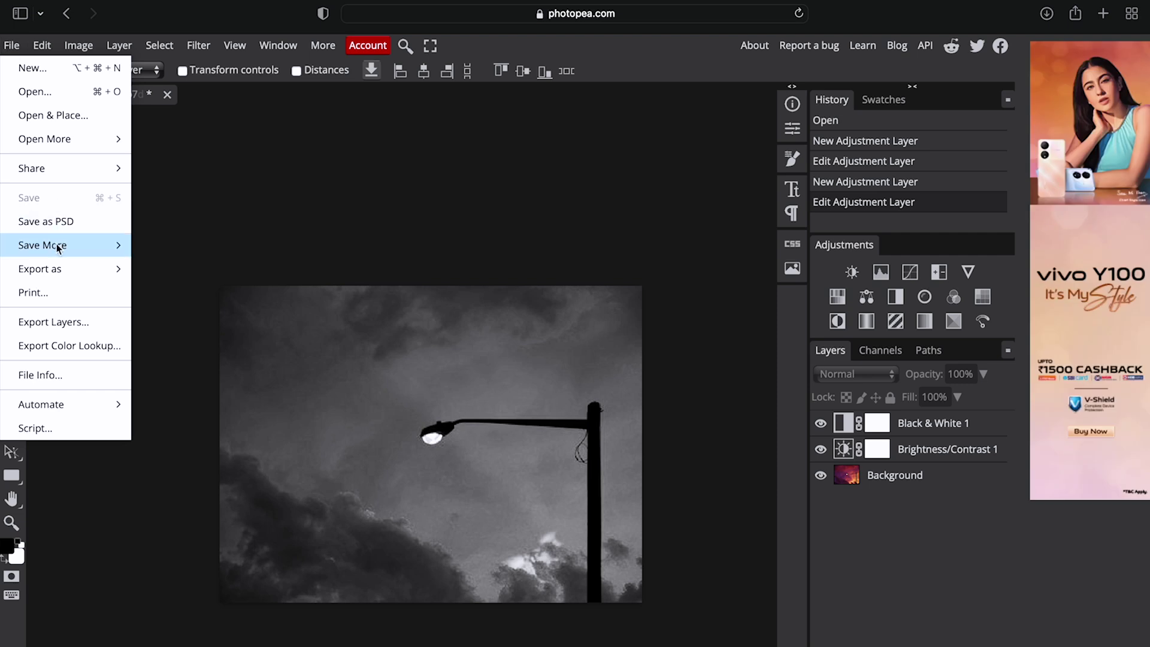
mouse_move(95, 245)
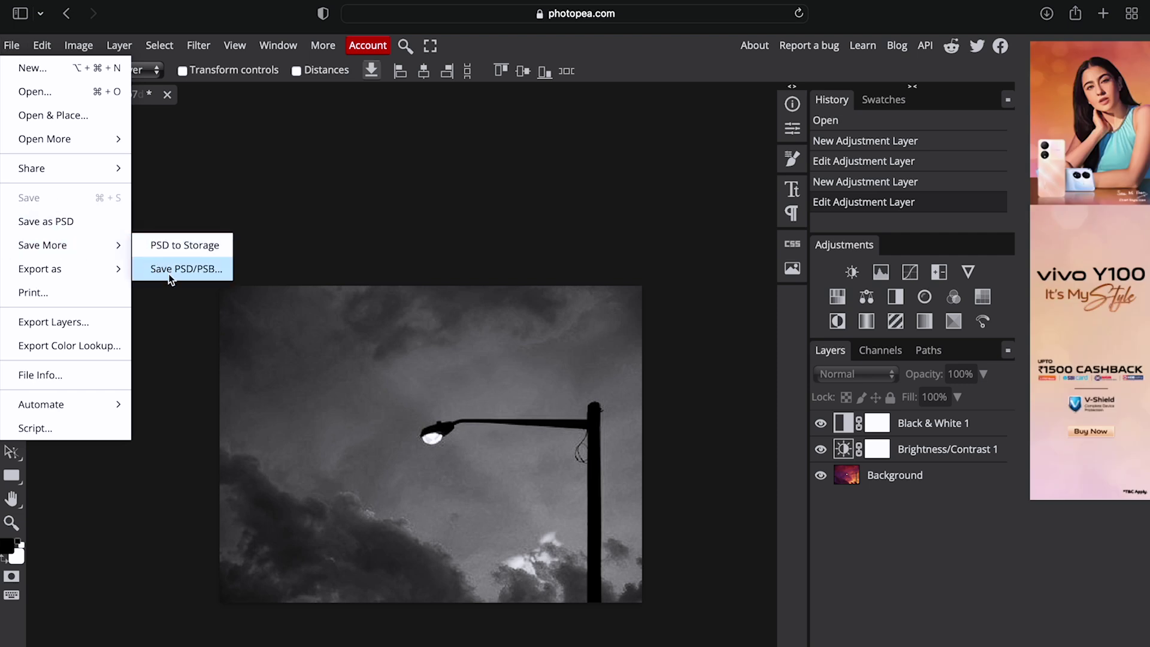
mouse_move(111, 271)
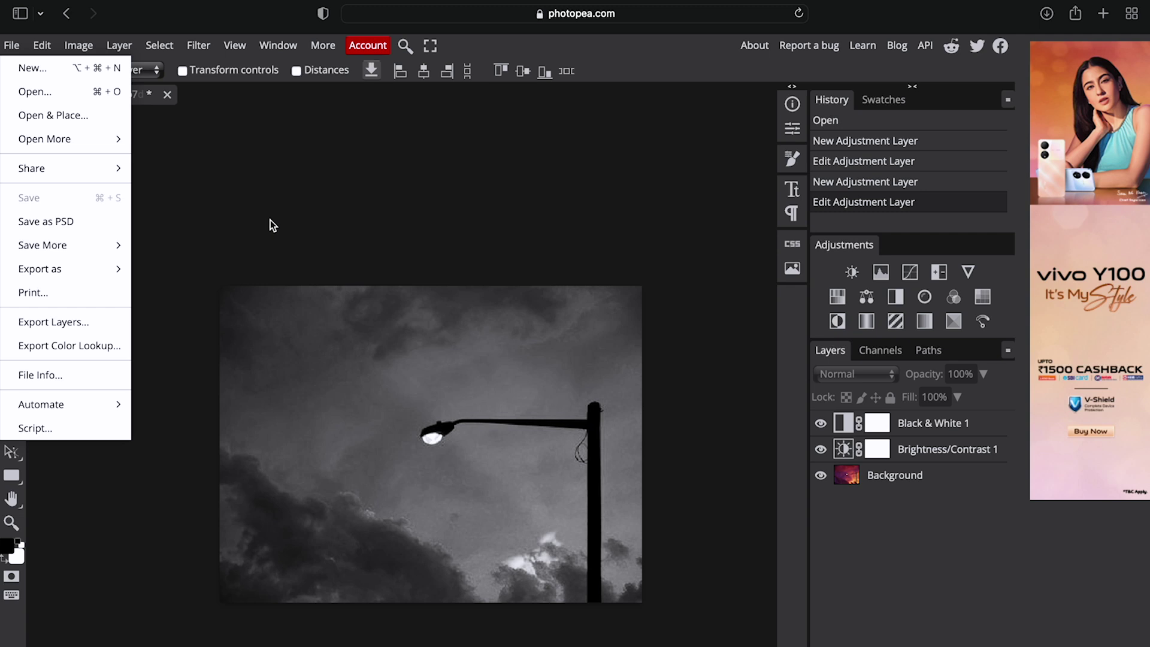
click(198, 215)
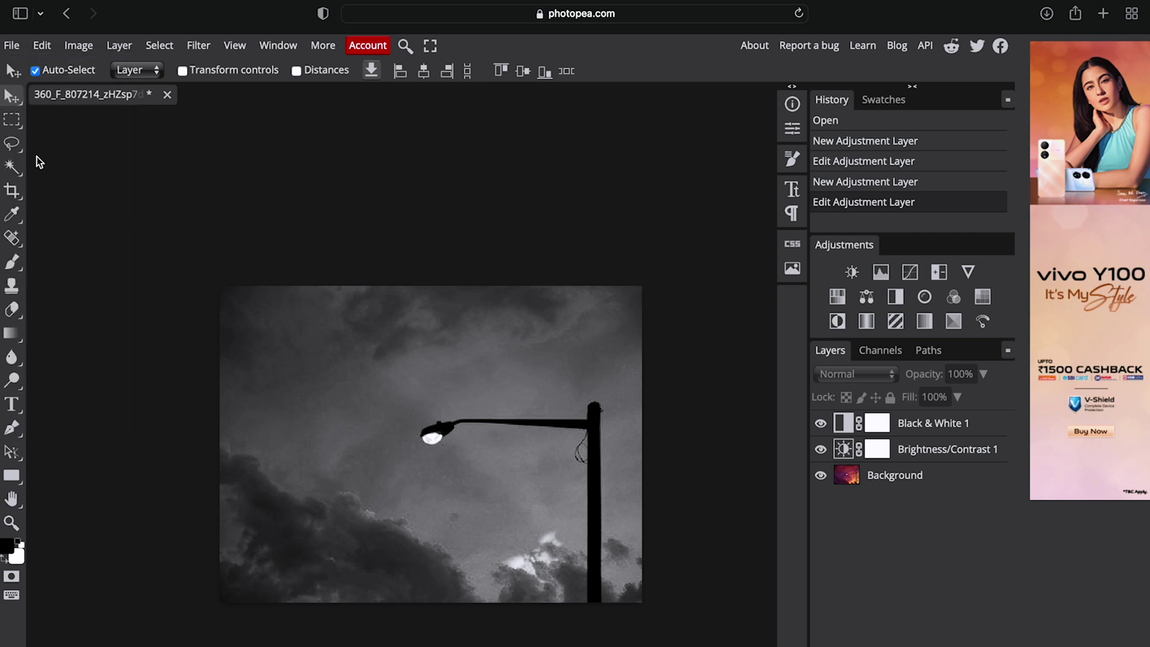
Step: Draw a Lasso selection near the lamp head and open its right-click context menu
click(13, 120)
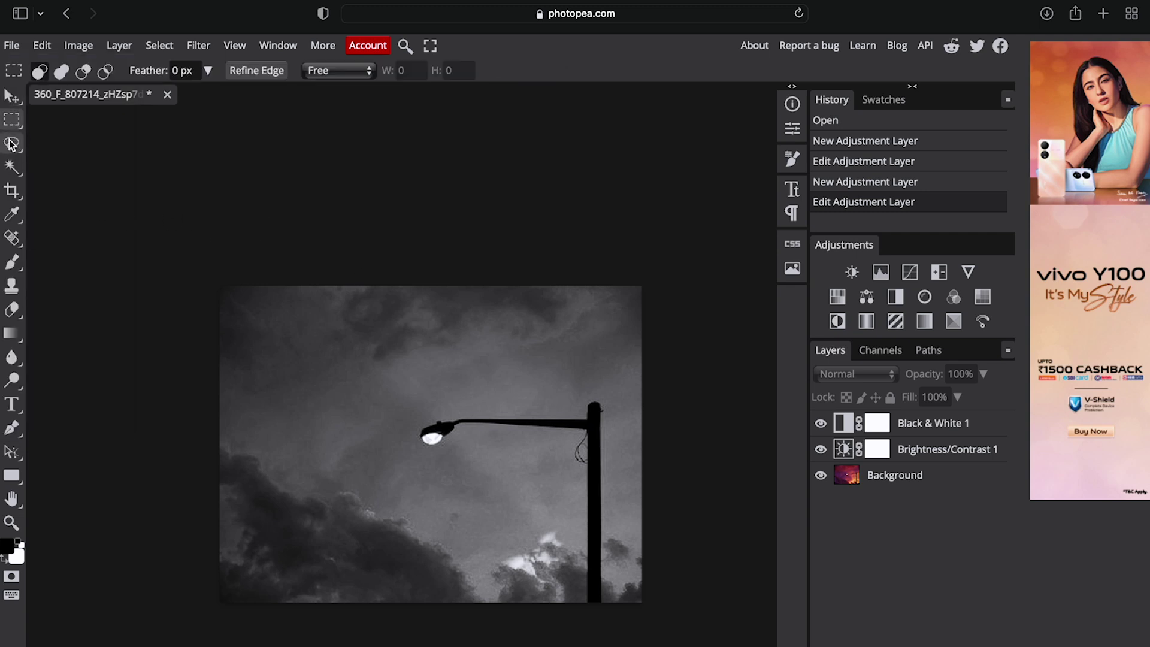
click(12, 144)
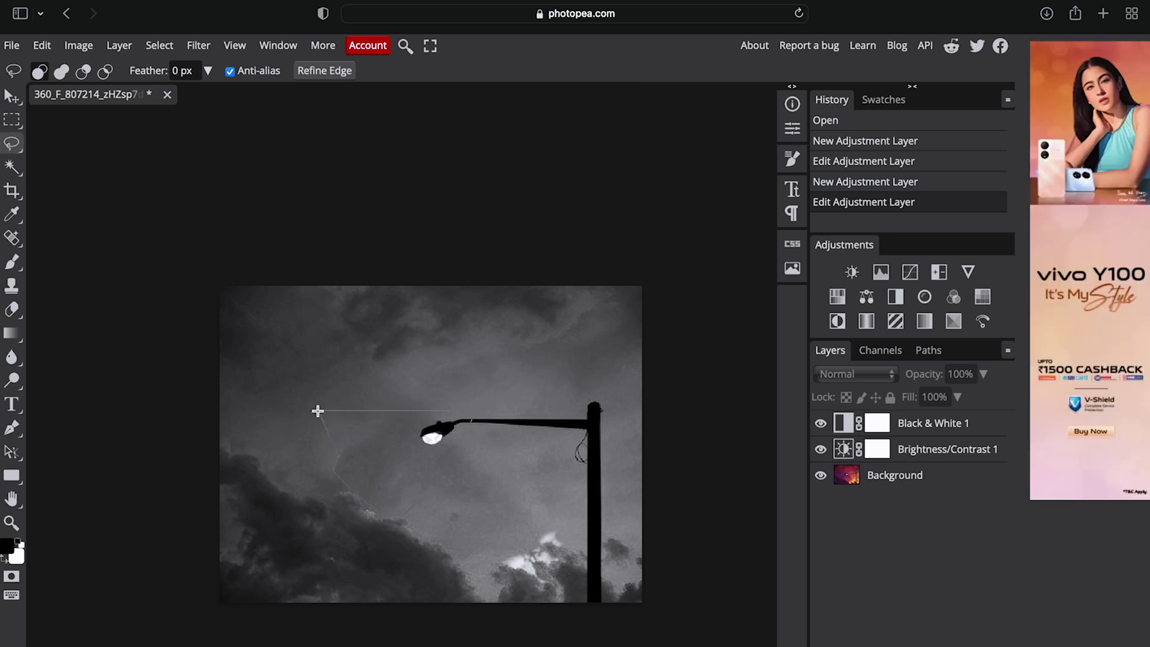
drag(317, 411, 318, 411)
right_click(412, 472)
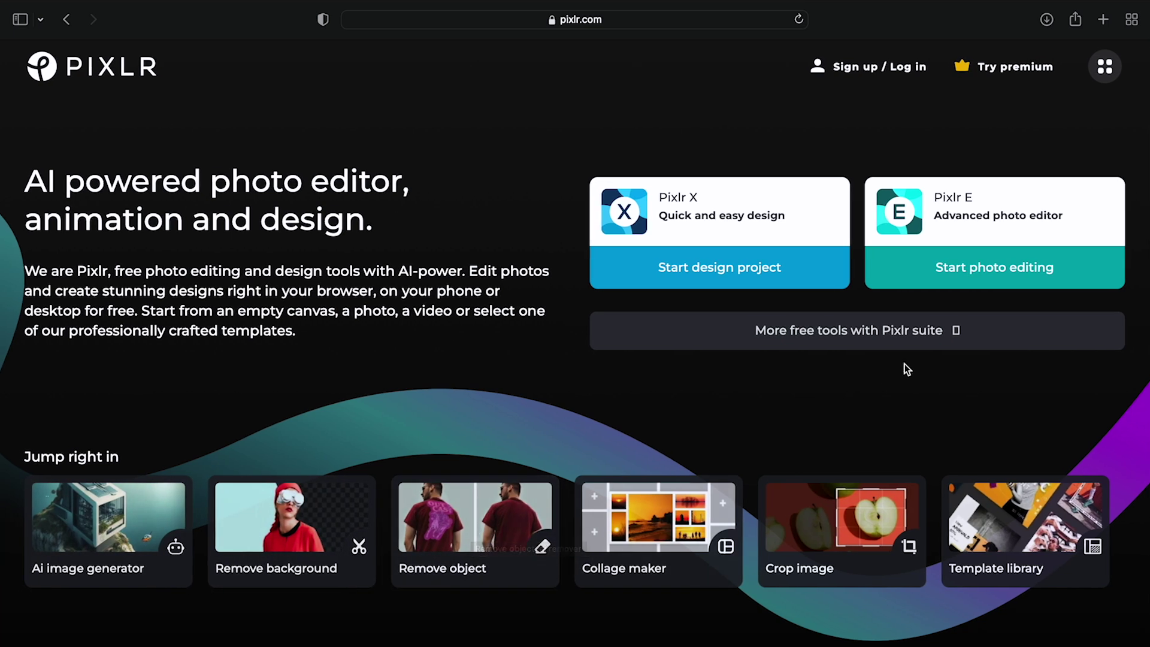
Step: Launch Pixlr E from pixlr.com to reach its start page
click(989, 279)
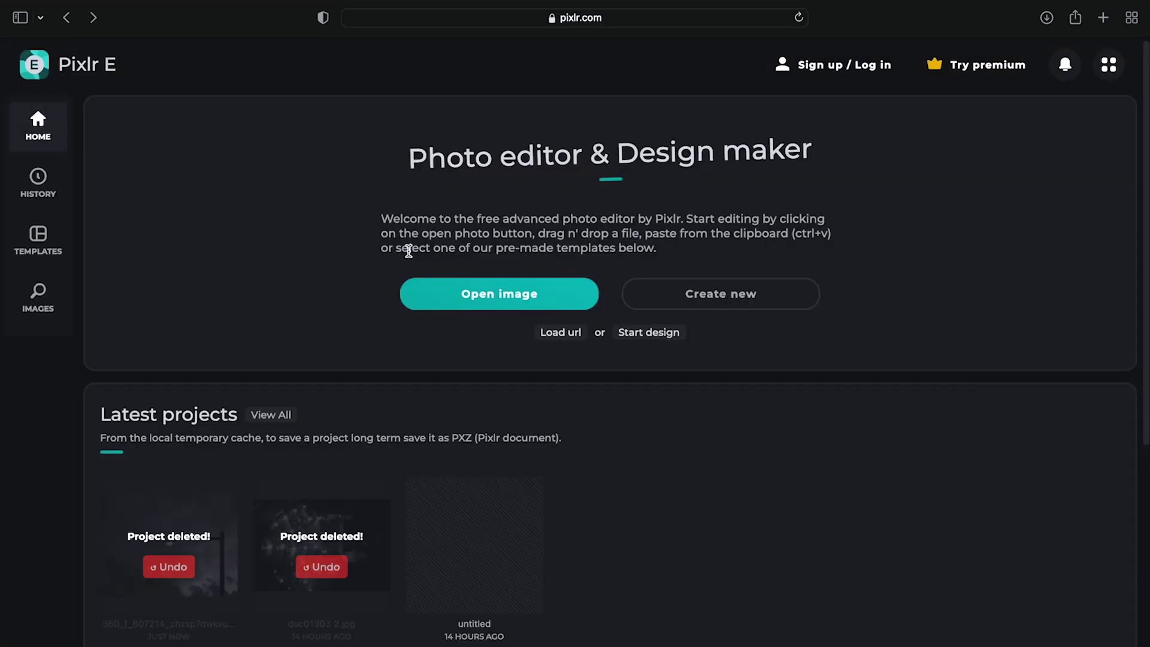
Step: Open DSC01303 2.JPG in Pixlr E, pre-resized to Ultra HD at 3840 × 2560
click(462, 300)
scroll(611, 364, down, 3)
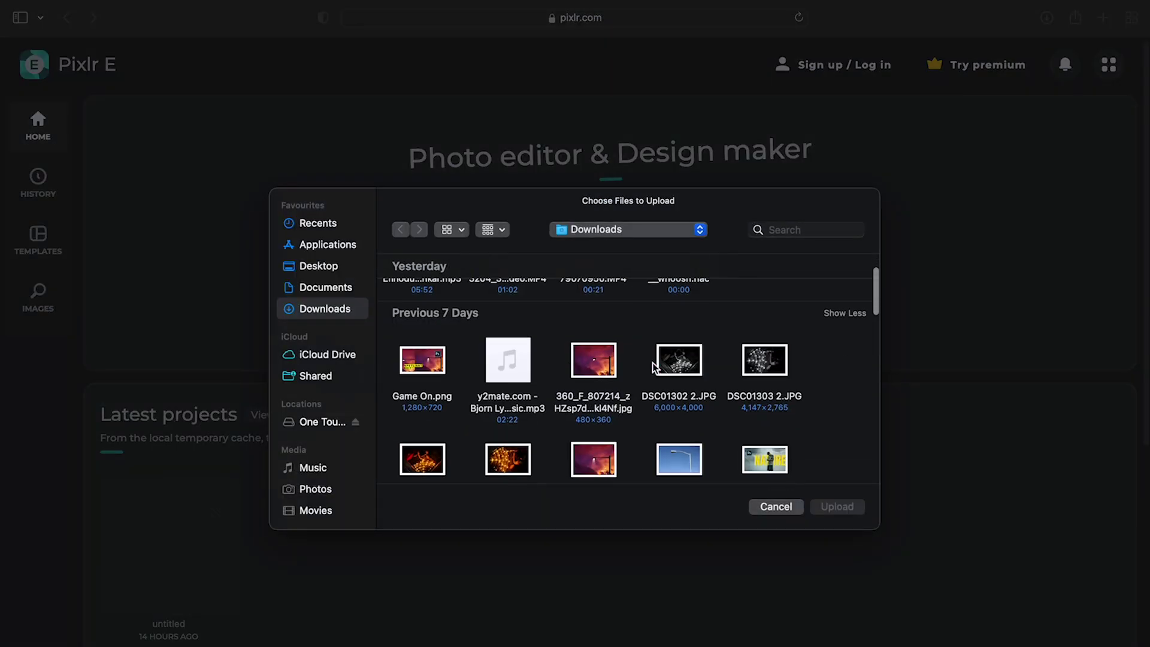
click(781, 354)
click(845, 508)
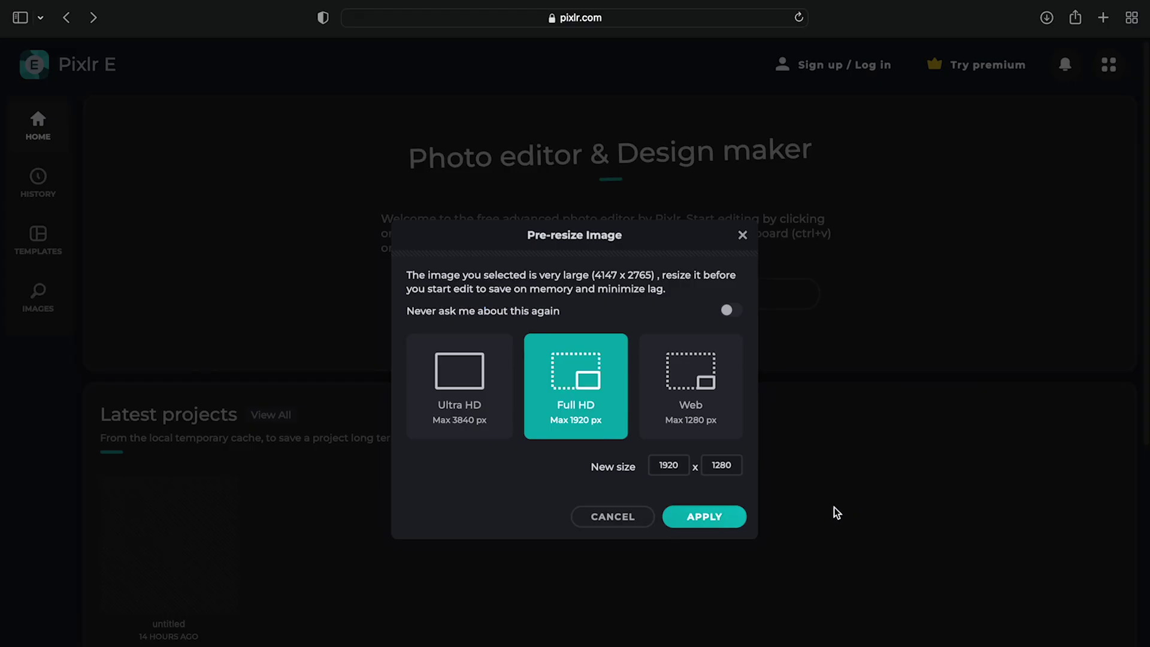
click(451, 412)
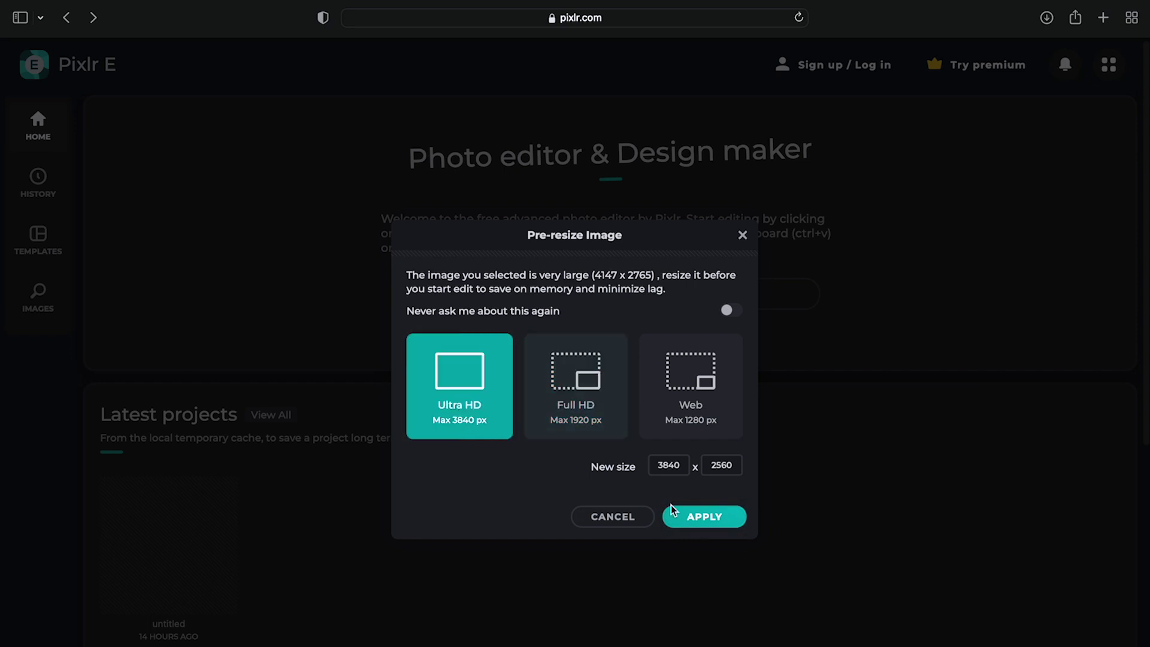
click(696, 517)
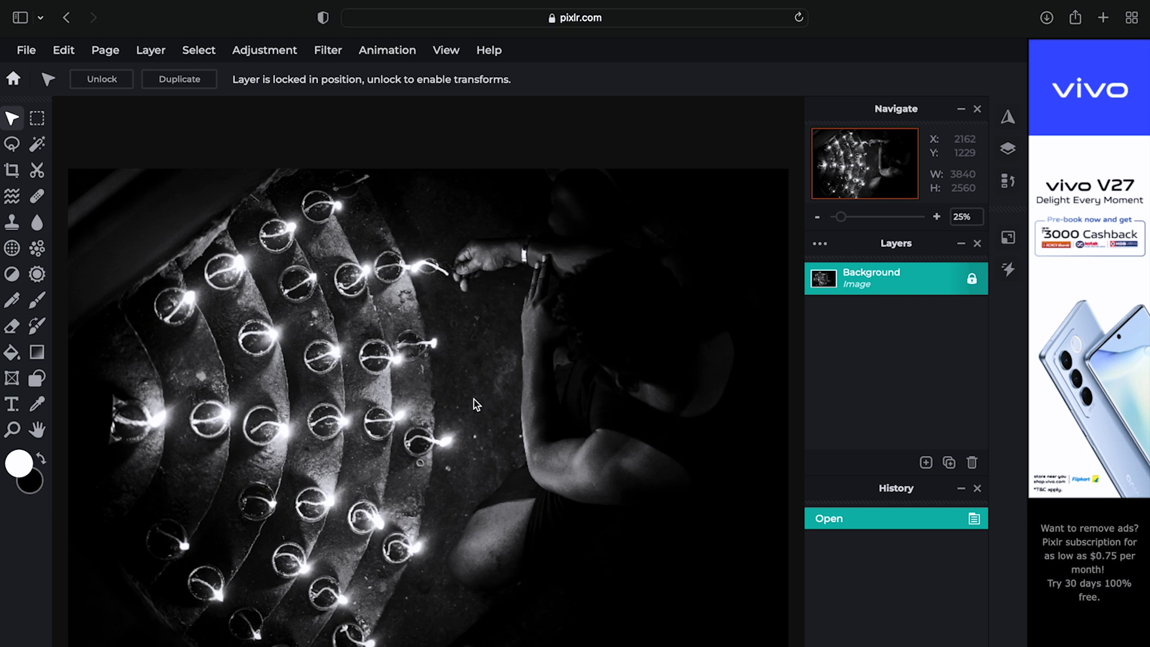
Step: Apply a brightness and contrast adjustment of brightness 44 and contrast 20
click(279, 51)
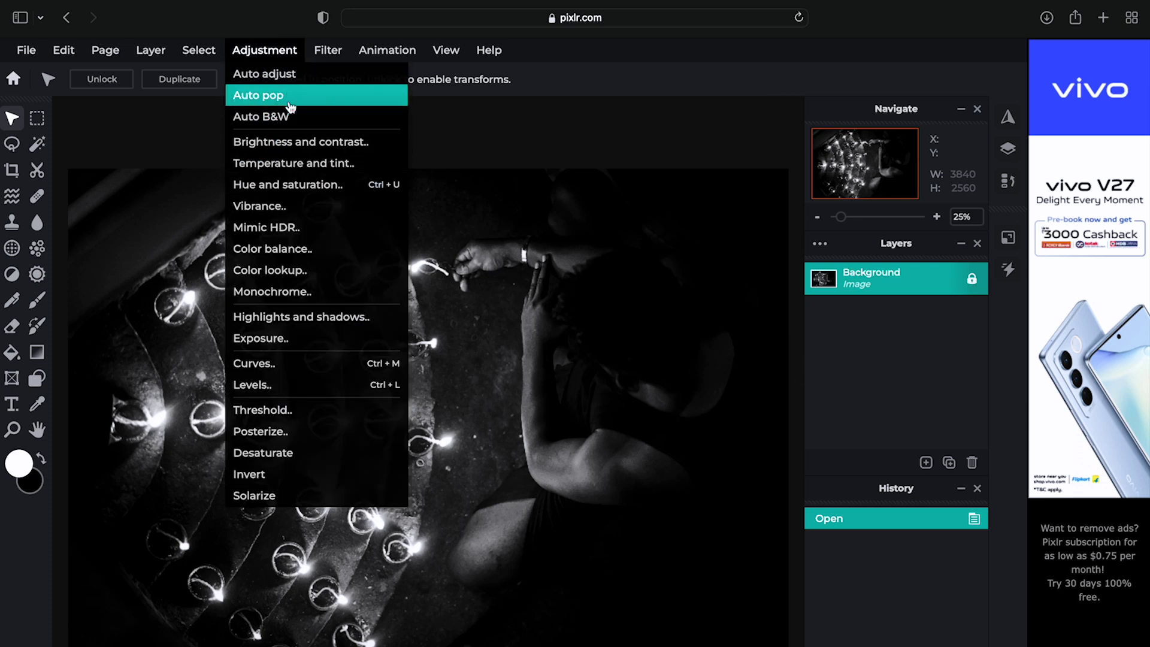
click(322, 141)
drag(577, 397, 633, 399)
click(577, 449)
drag(589, 451, 616, 454)
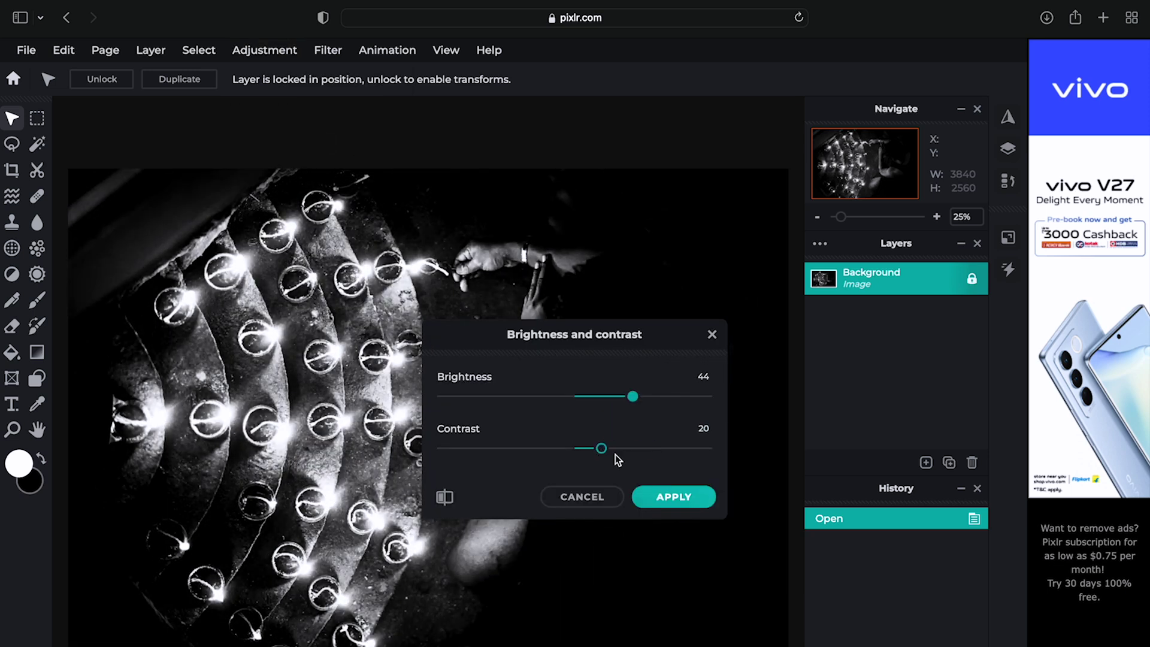
click(661, 497)
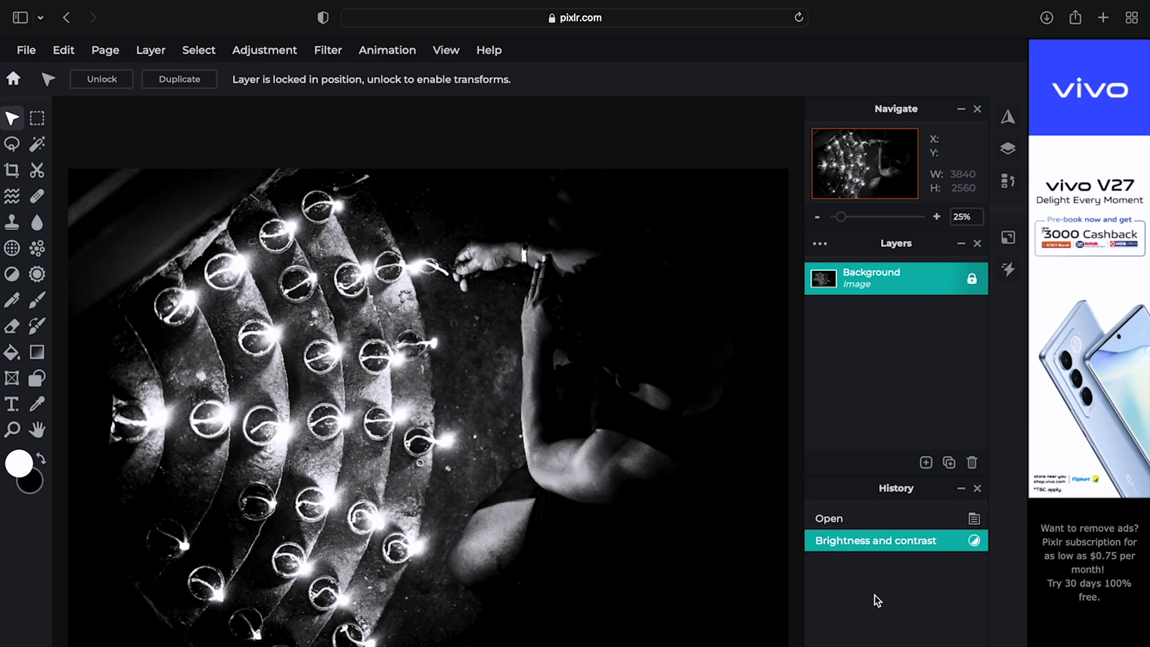
Step: Try a slightly cooler temperature in Temperature and tint, then cancel it
click(259, 51)
click(292, 163)
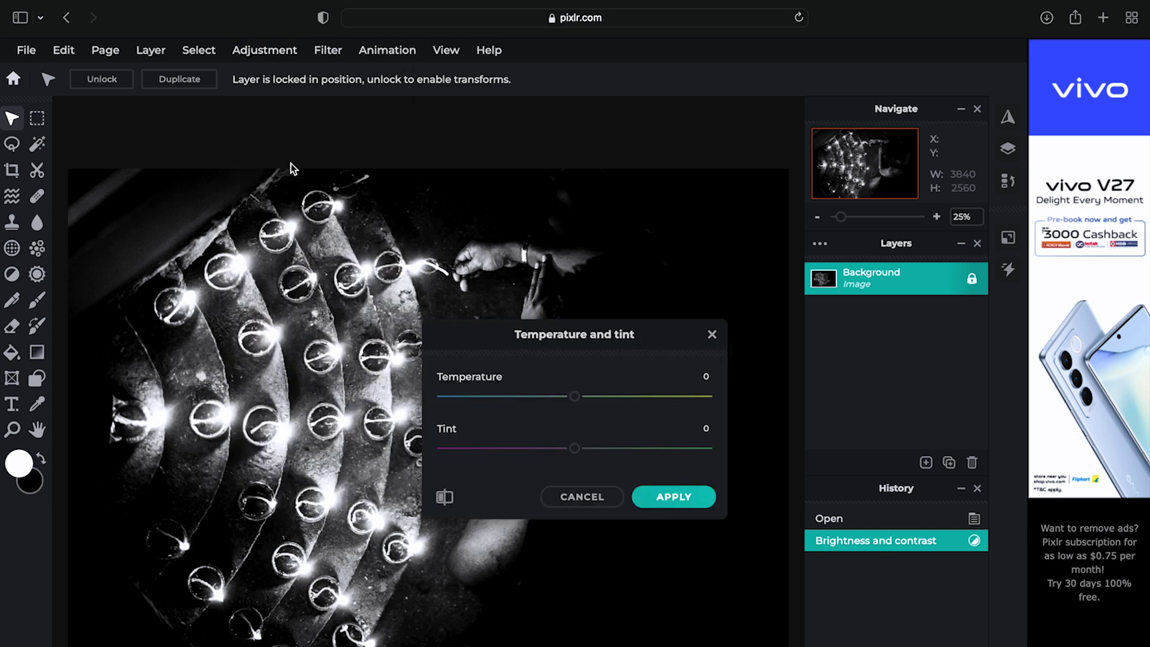
drag(611, 397, 565, 402)
click(608, 506)
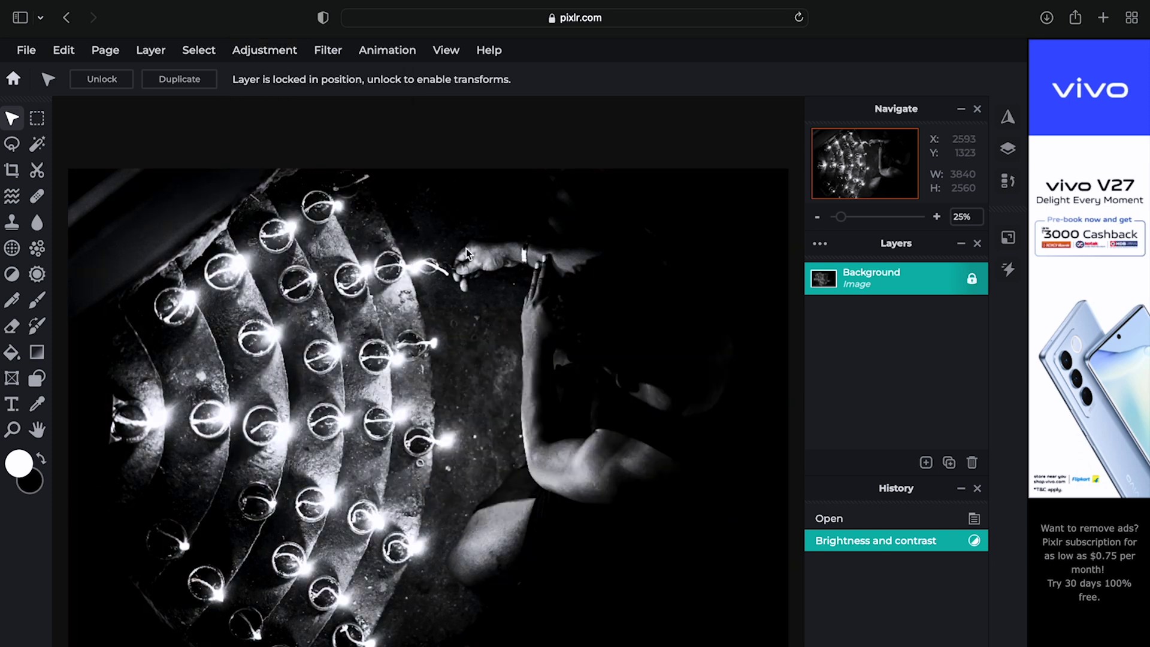
Step: Dismiss the adjustments list twice without changes and select the blur brush
click(280, 51)
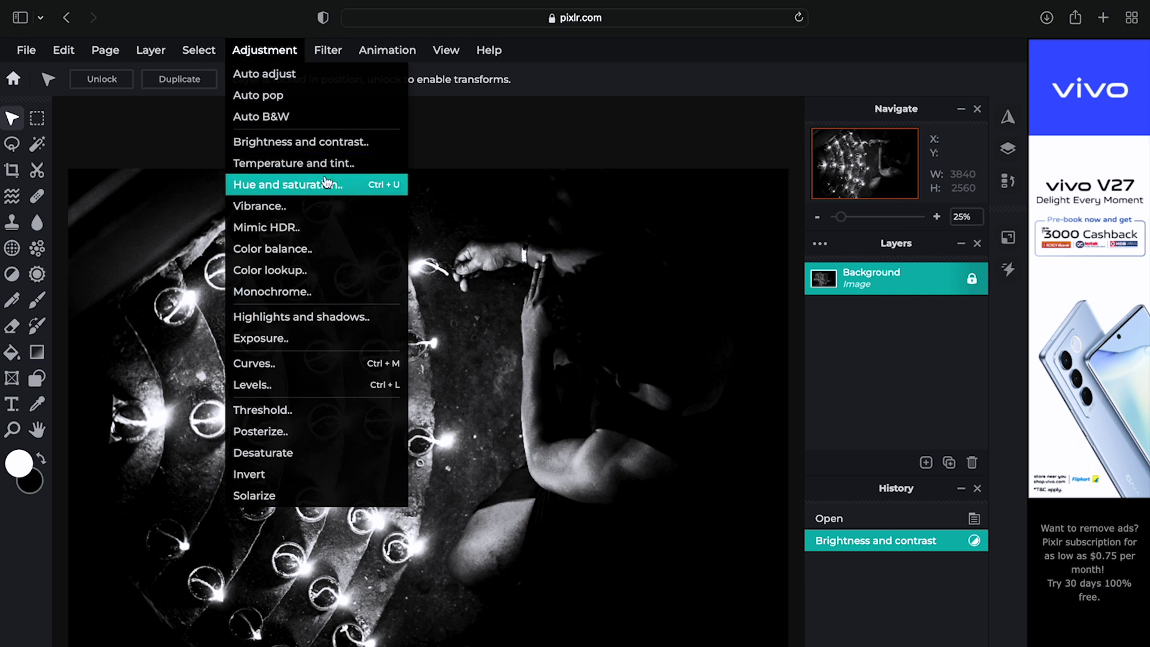
click(157, 247)
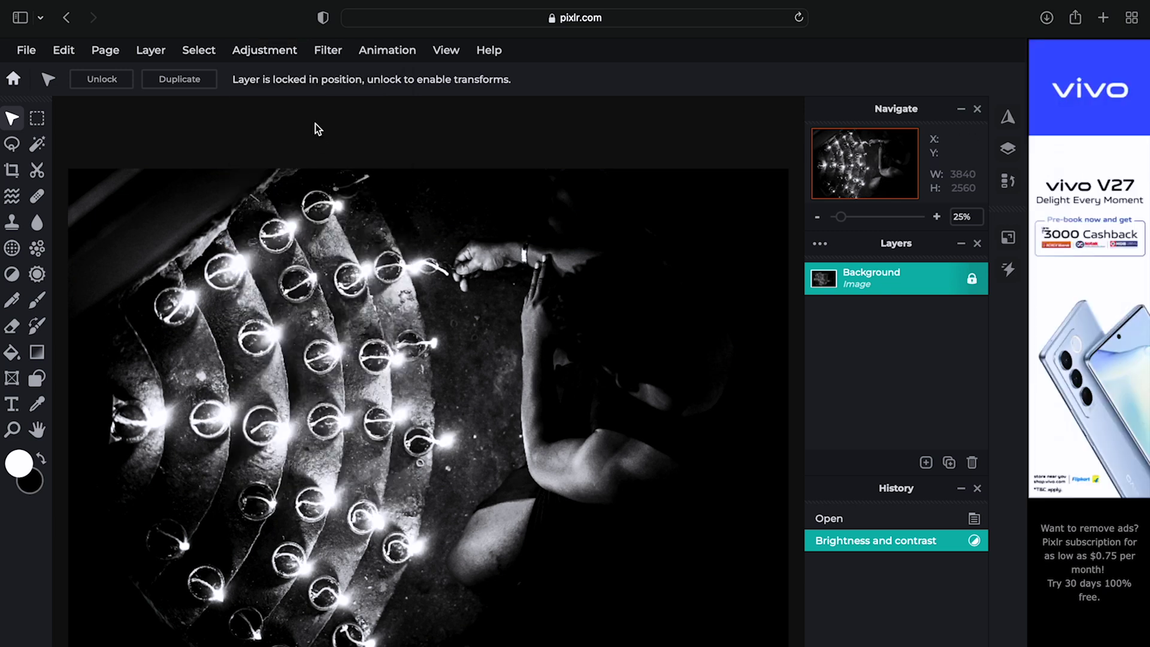
click(282, 52)
click(174, 219)
click(36, 222)
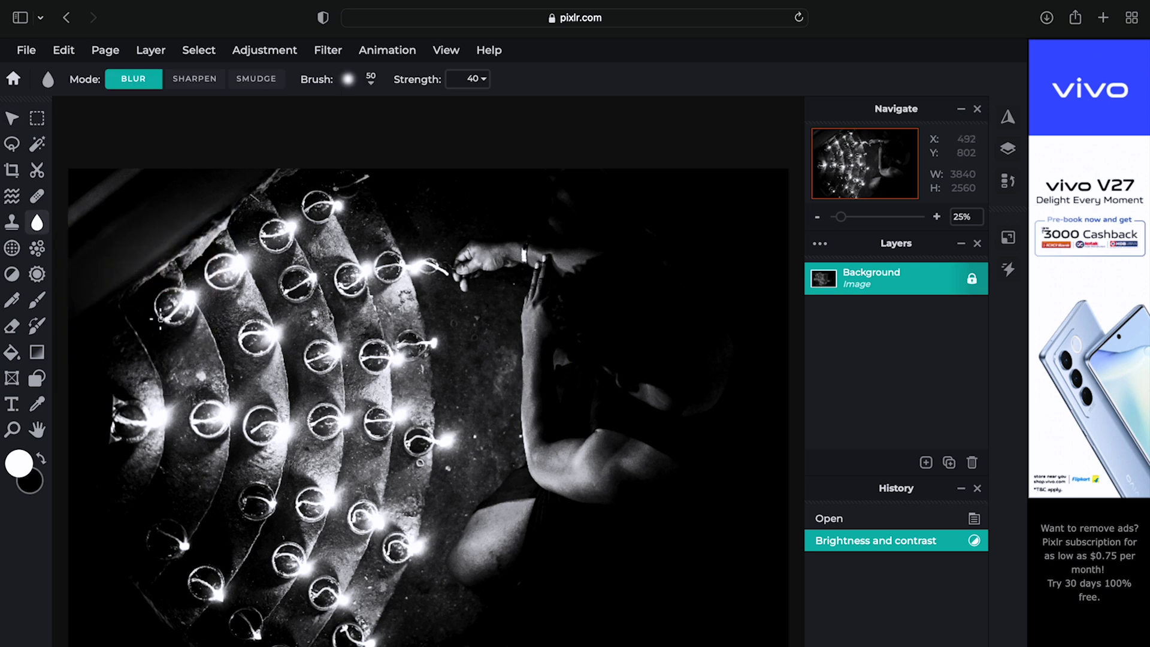
Step: Blur a spot near the photo's left edge twice, then try Focus and switch to Heal
click(159, 318)
click(160, 317)
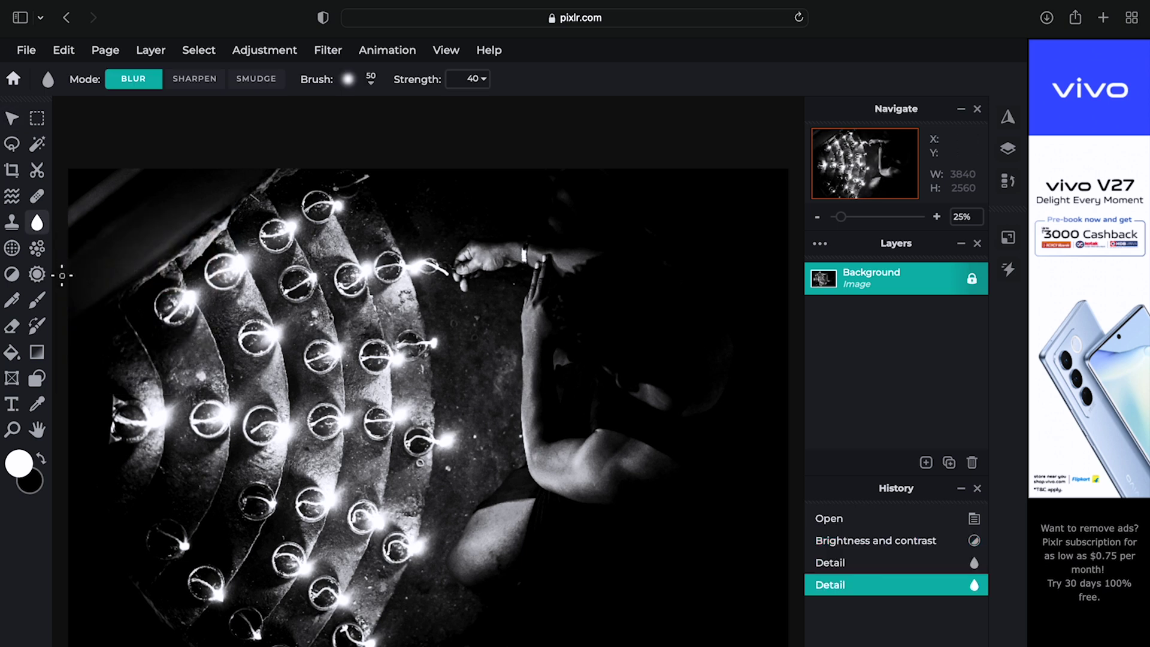
click(12, 248)
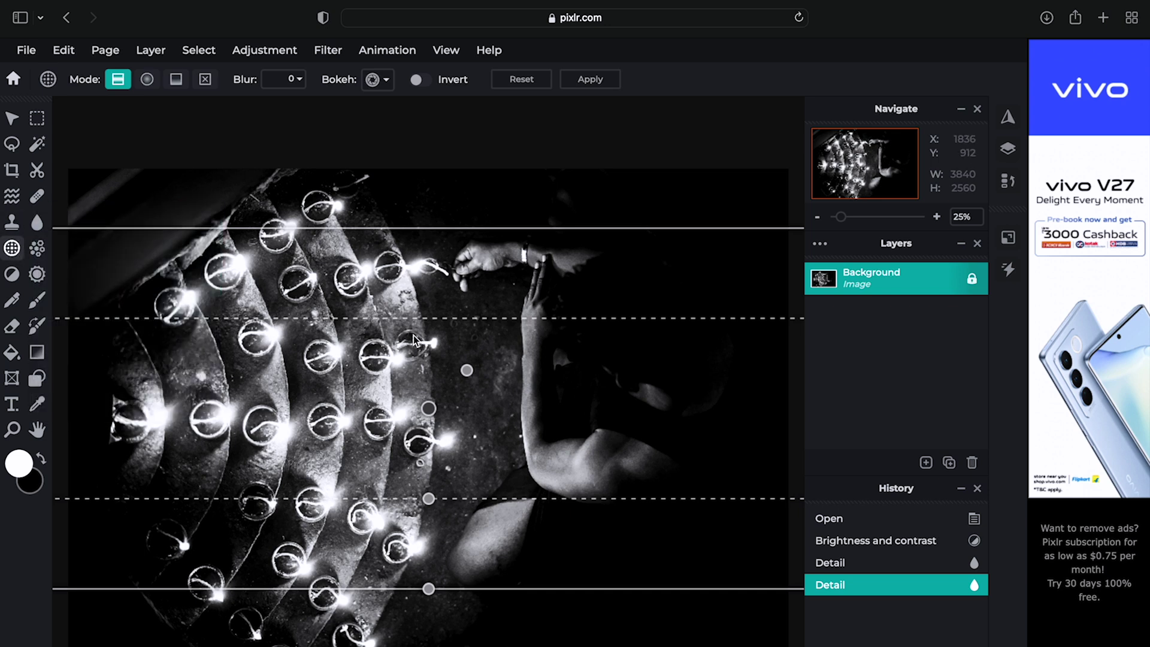
click(37, 196)
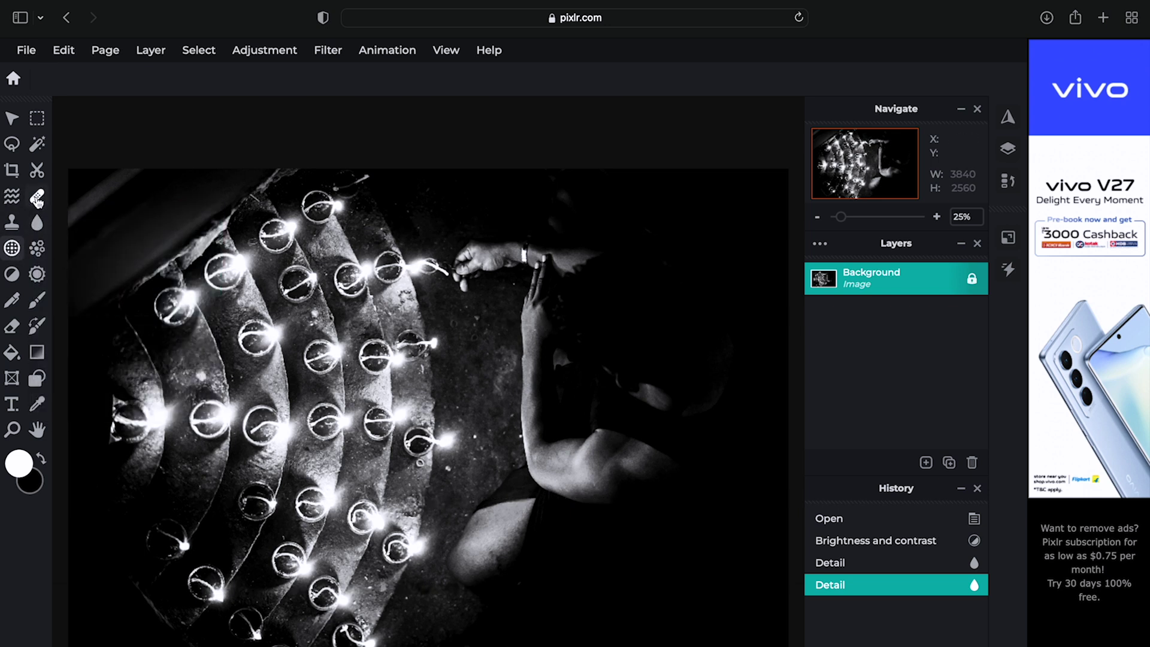